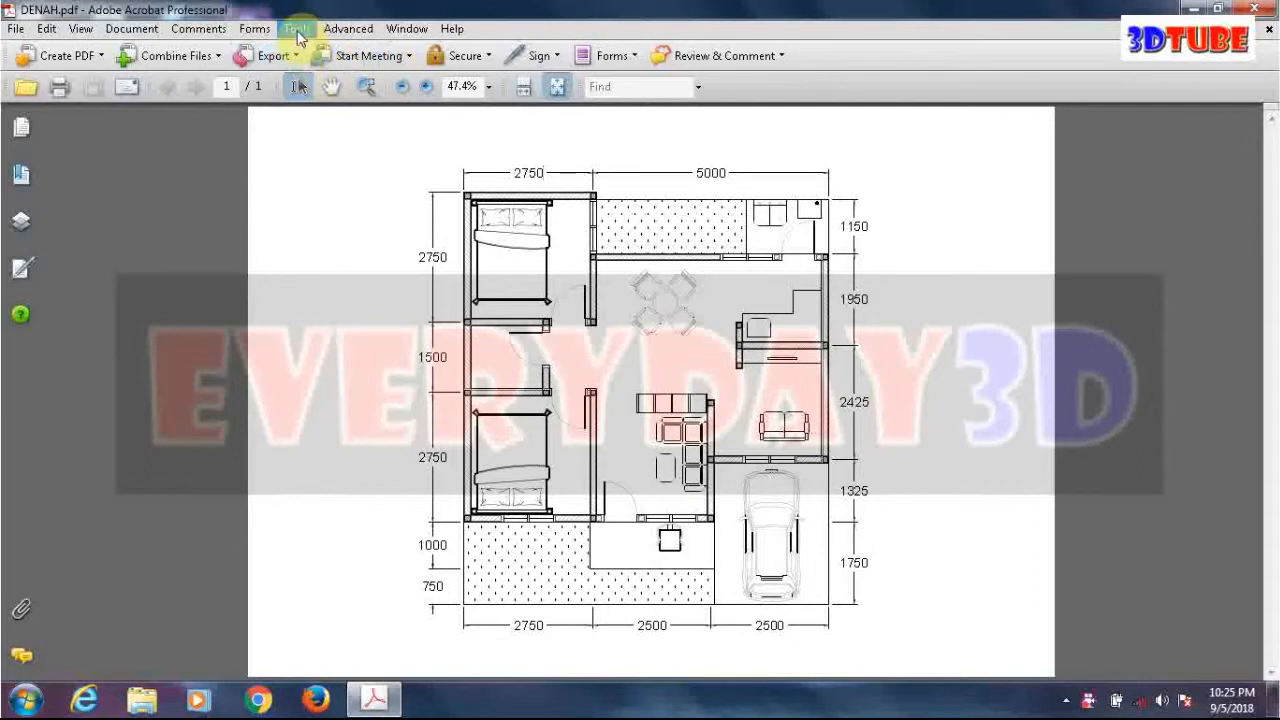
Using the TouchUp Text Tool, set the horizontal dimension above the upper bedroom to 3000
left_click(297, 31)
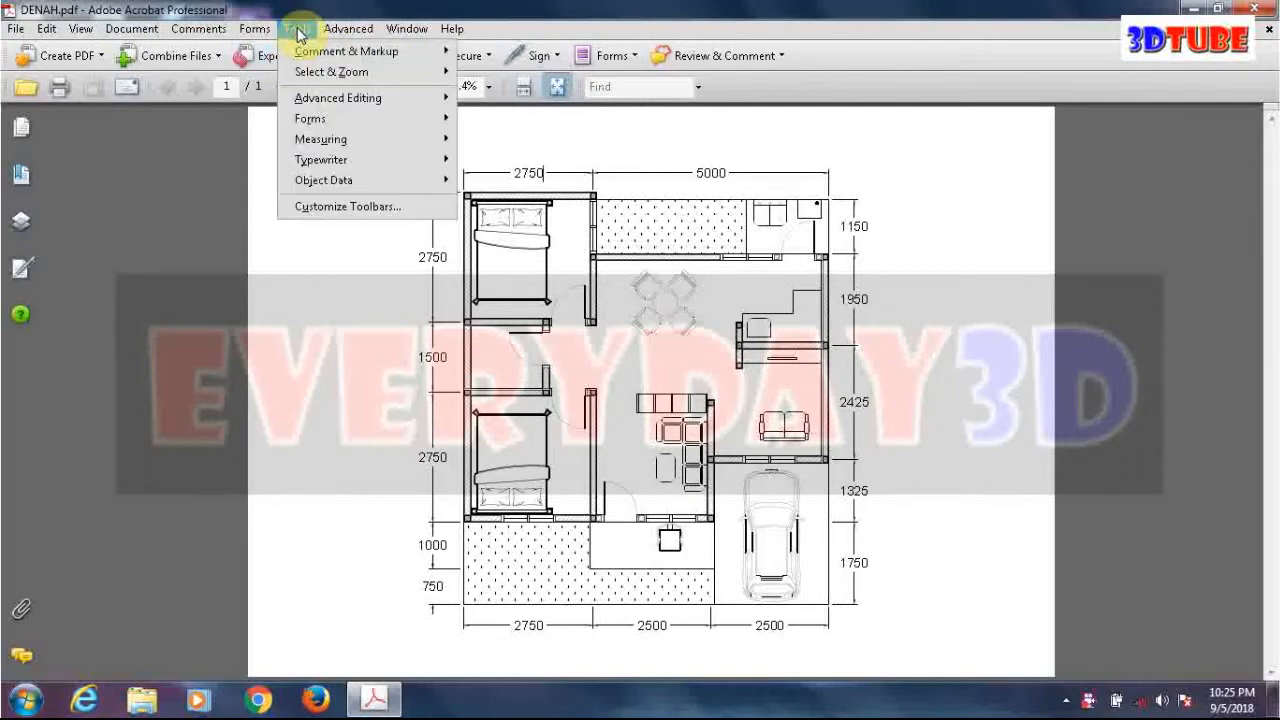
mouse_move(358, 103)
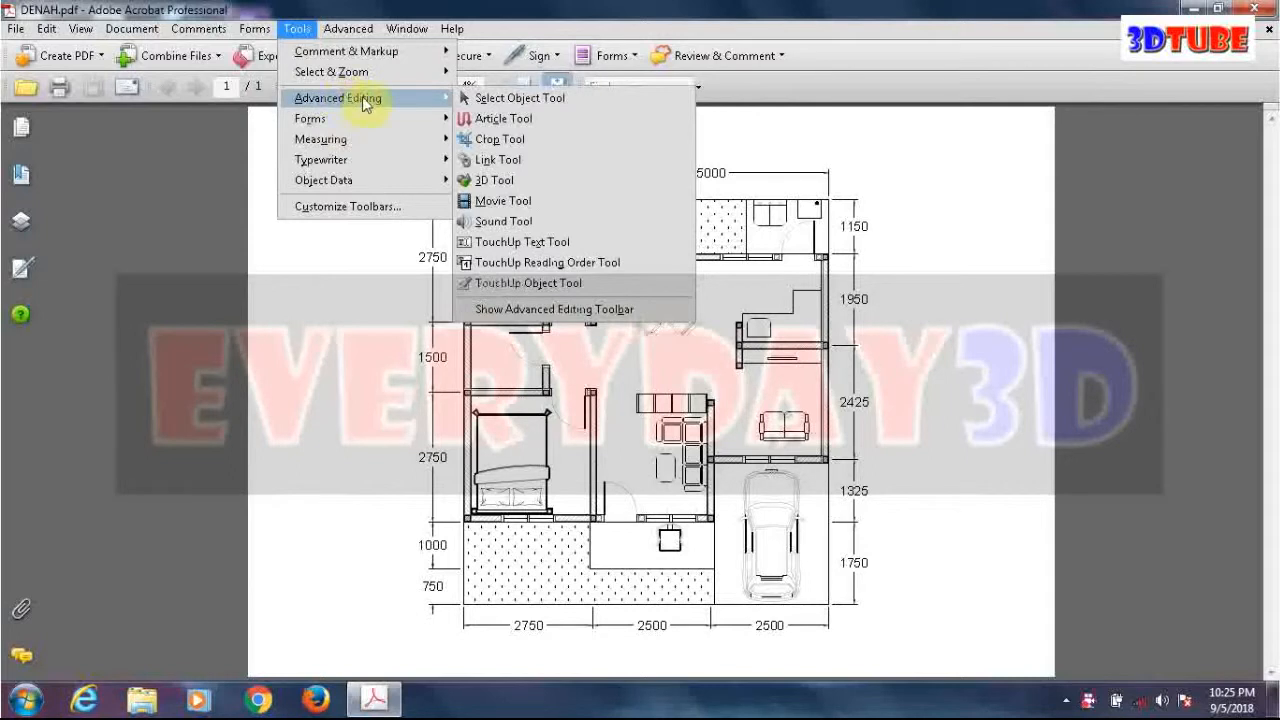
left_click(545, 243)
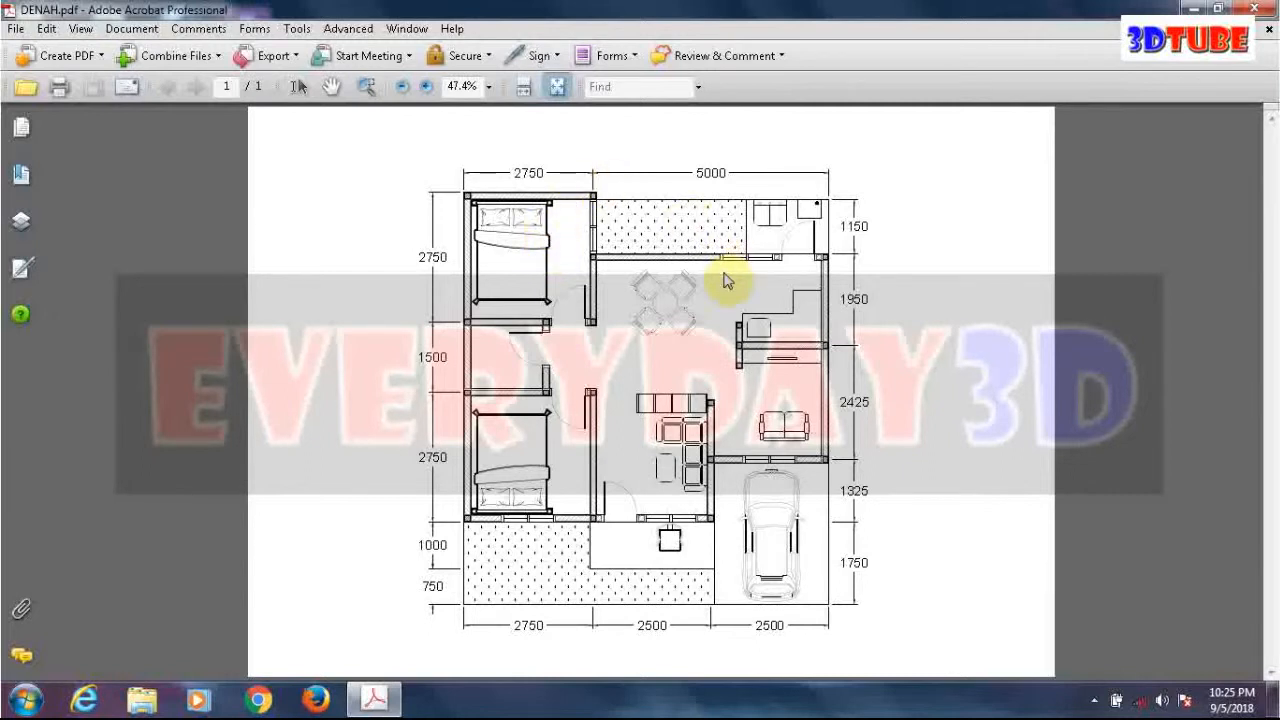
left_click(530, 172)
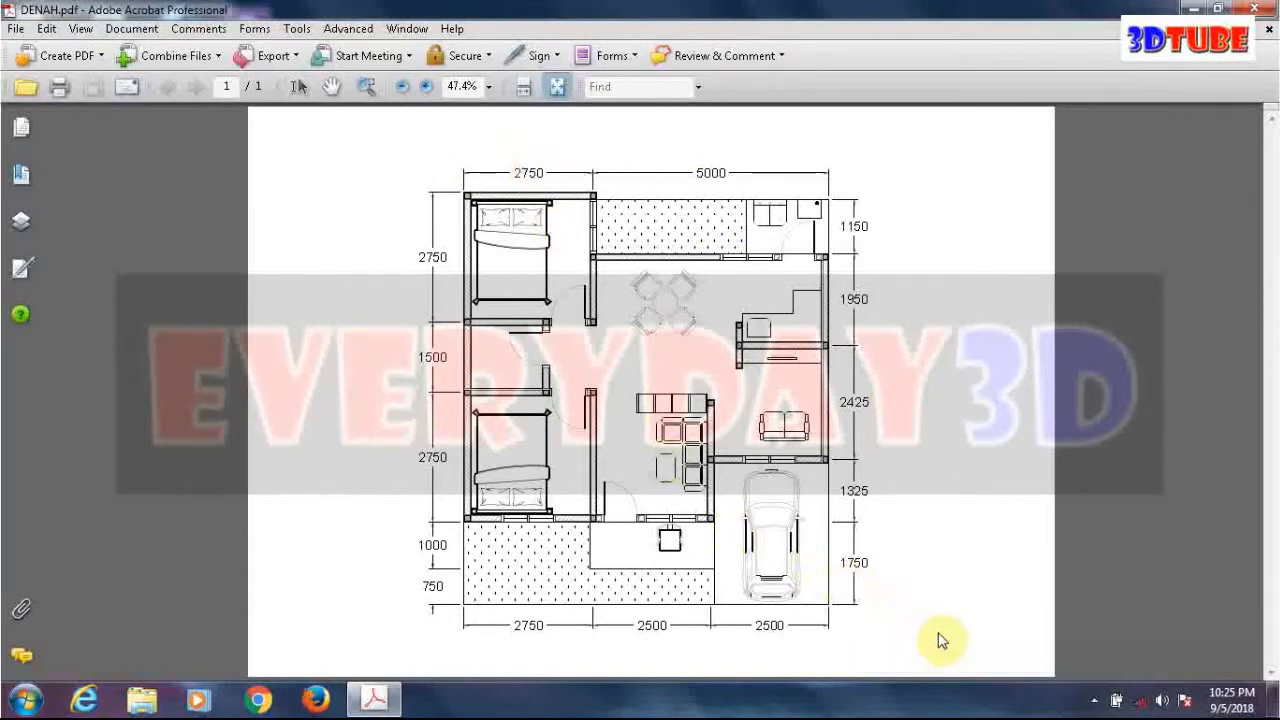
left_click(538, 173)
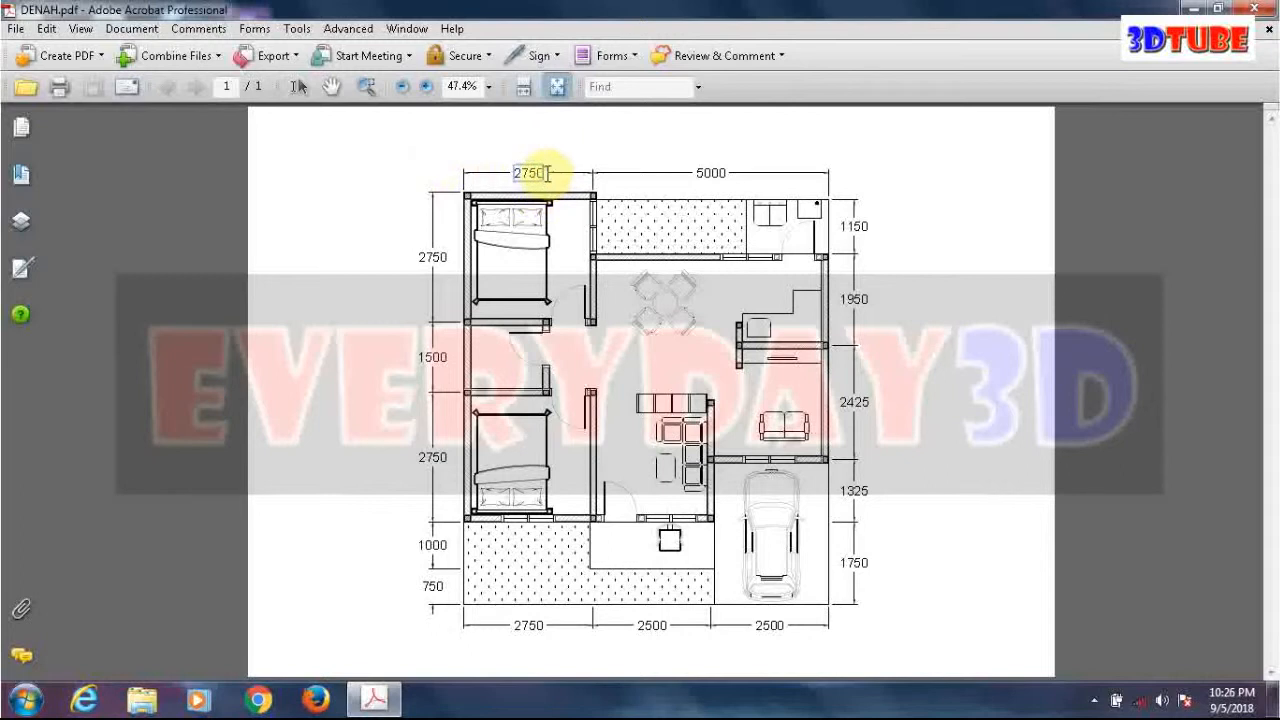
left_click_drag(548, 173, 500, 177)
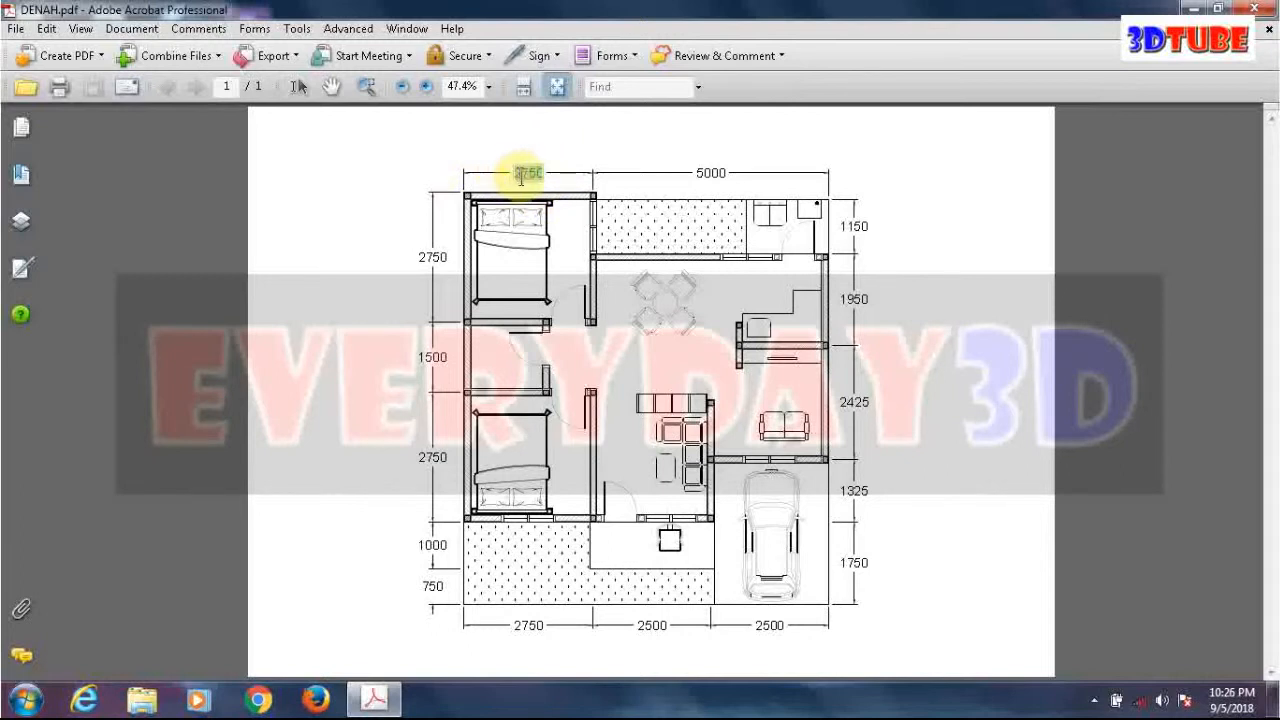
key("BackSpace")
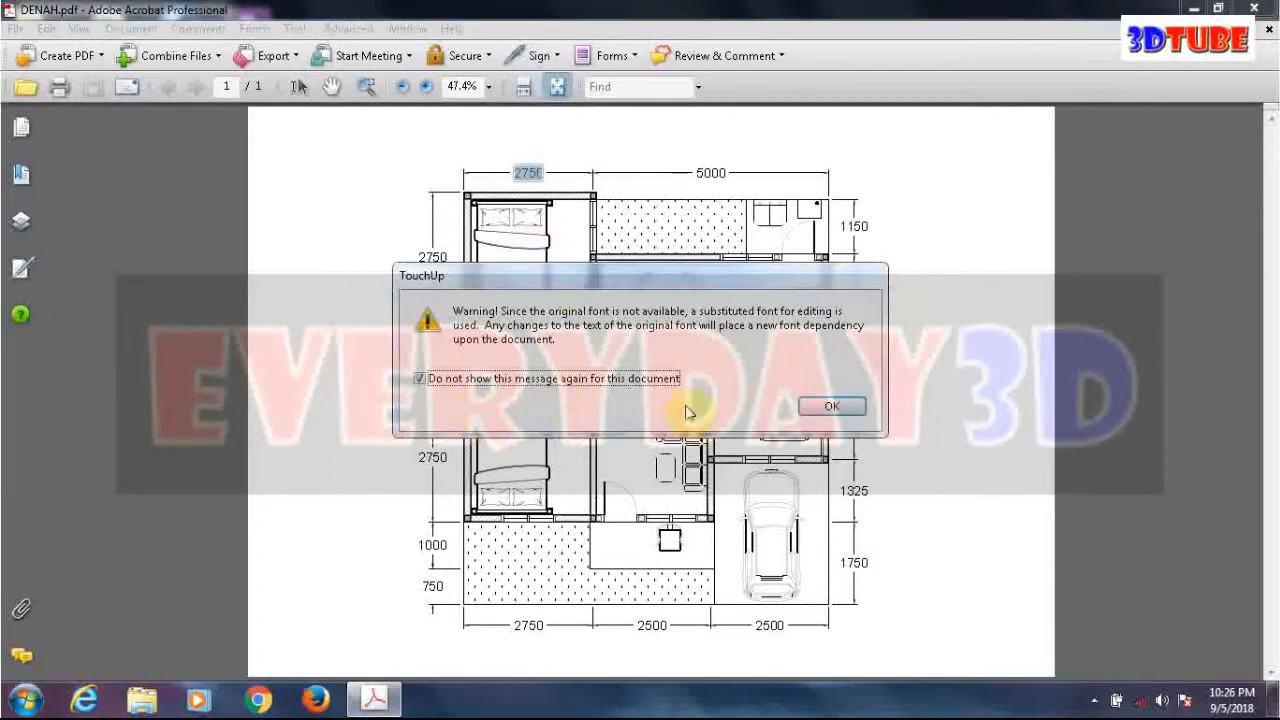
left_click(830, 407)
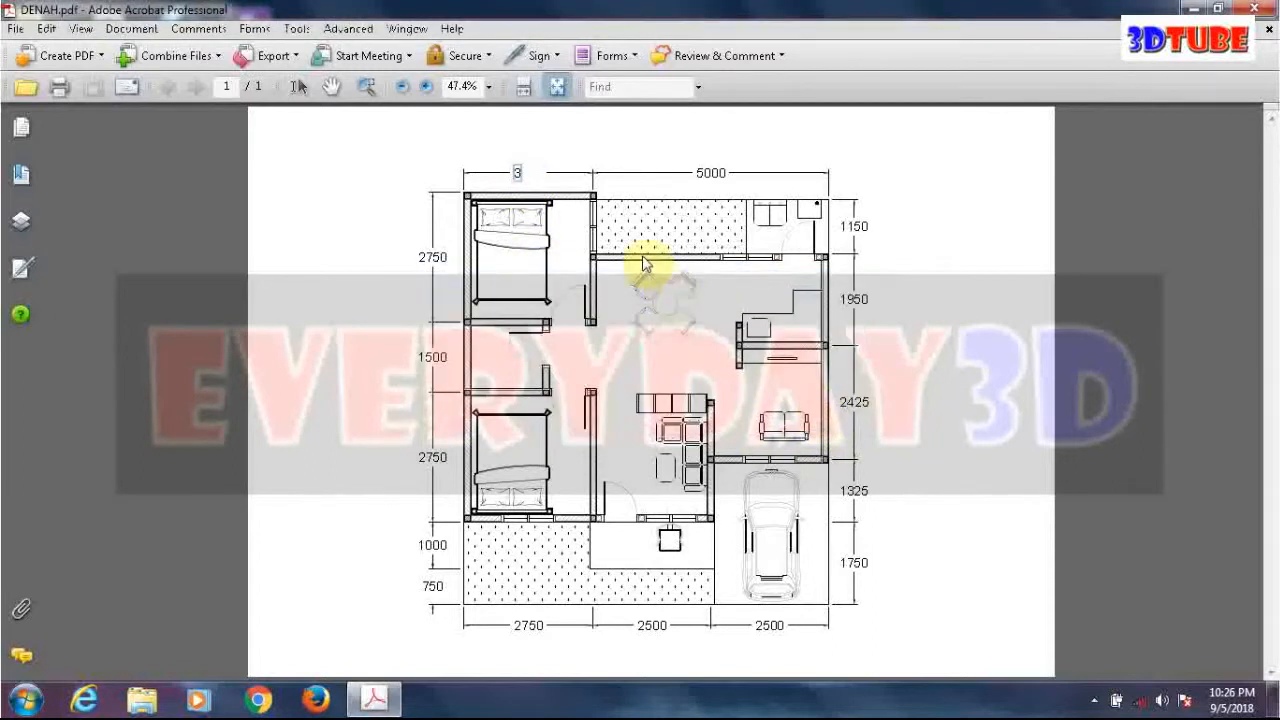
type("000")
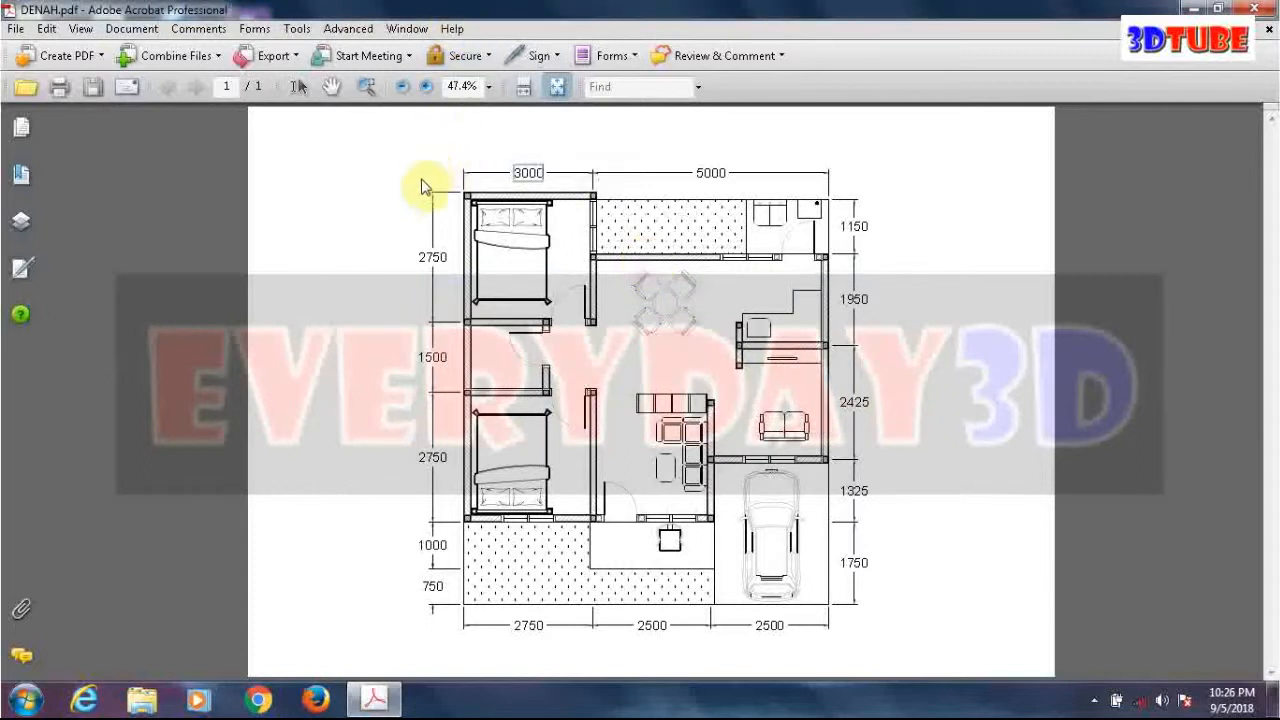
Set the vertical dimensions beside the upper and lower bedrooms to 3000 each
left_click(423, 258)
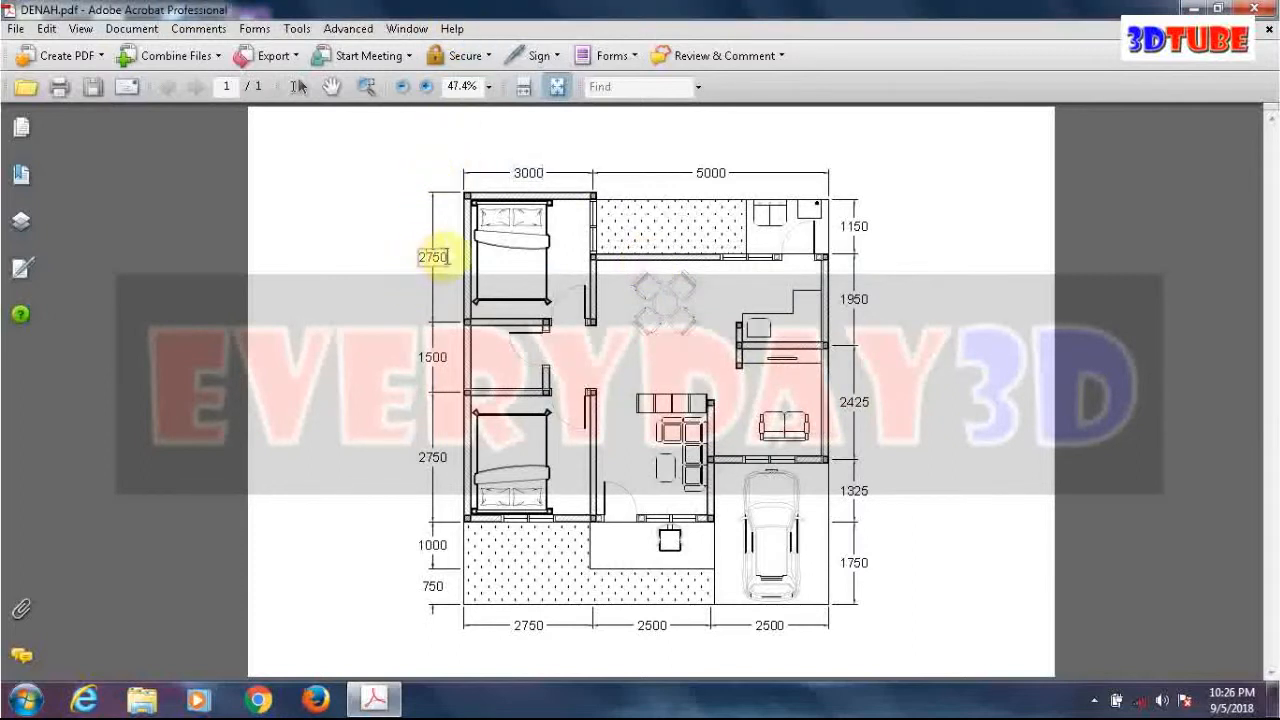
left_click_drag(446, 258, 417, 252)
type("3000")
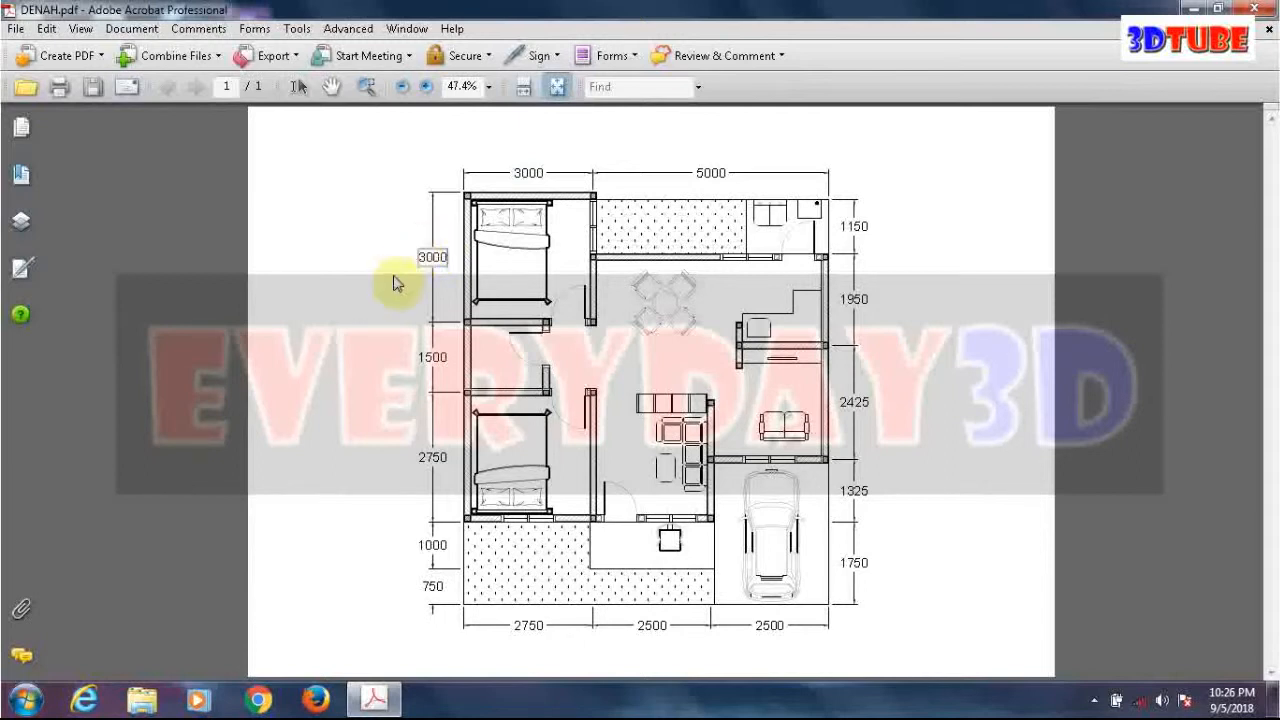
left_click(445, 456)
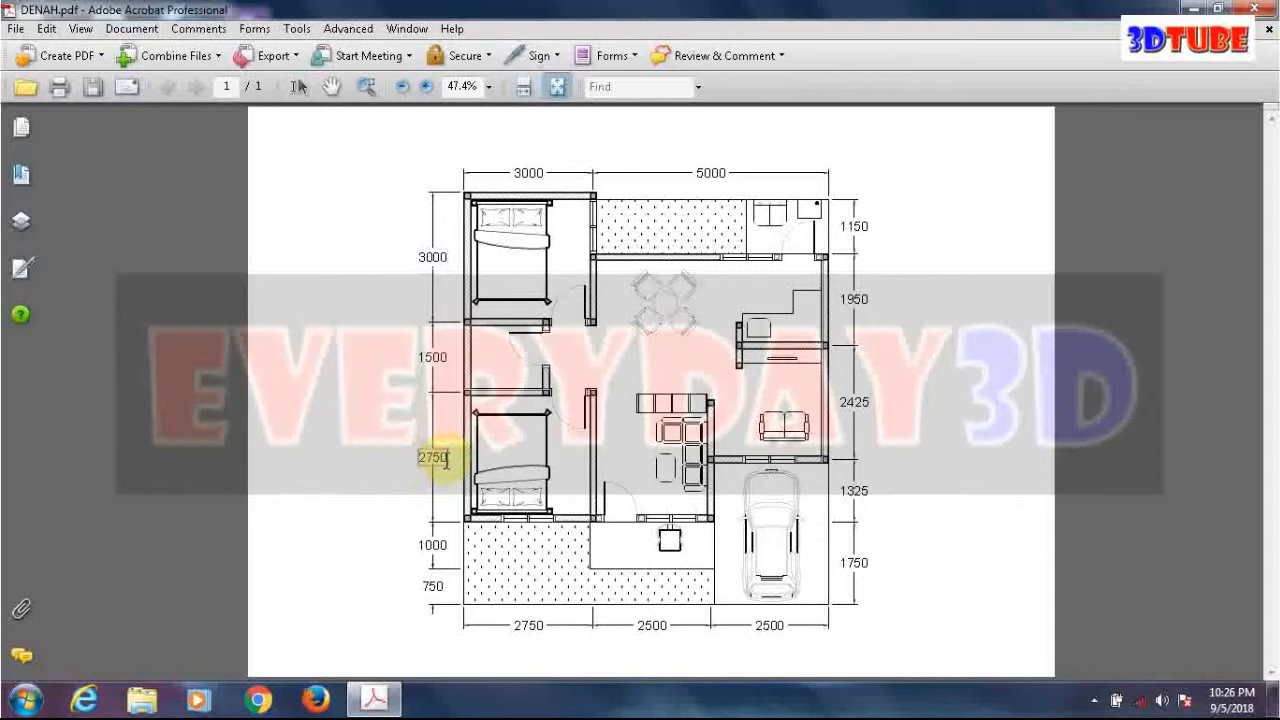
left_click_drag(445, 456, 409, 463)
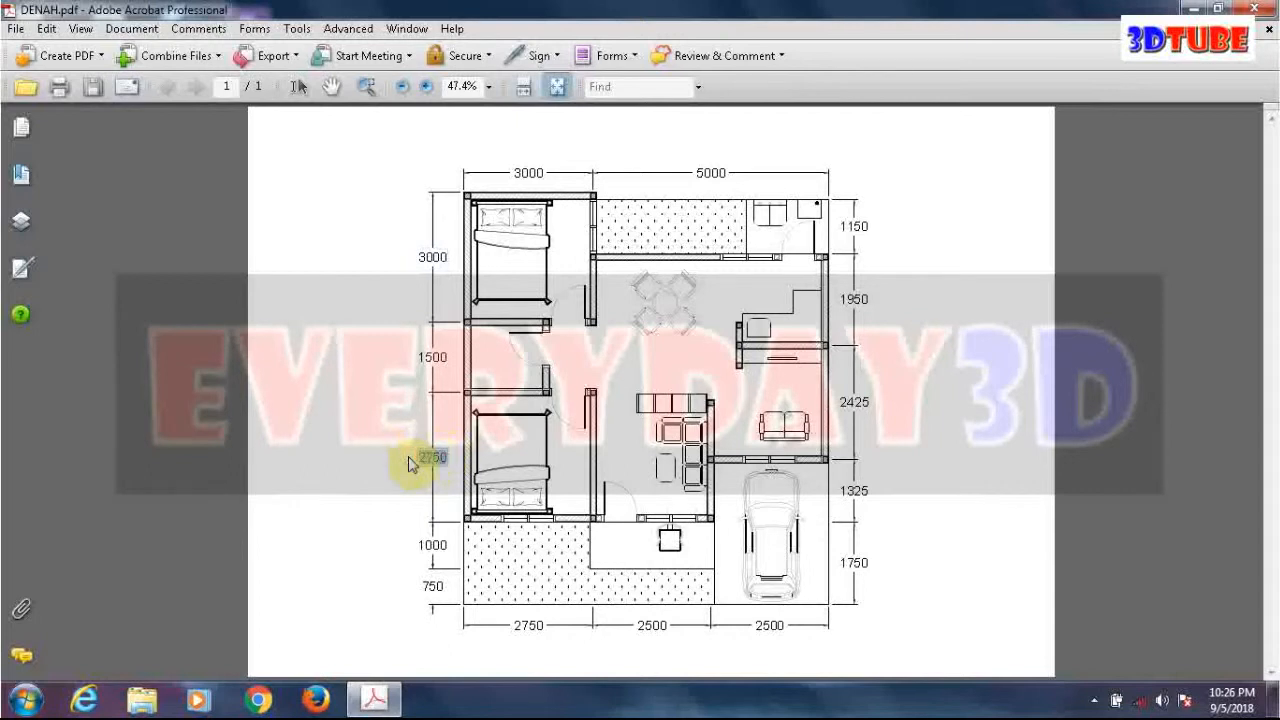
type("3000")
Set the horizontal dimension below the dotted front yard to 3000 and end the text edit
left_click(538, 625)
left_click_drag(541, 626, 516, 645)
type("3000")
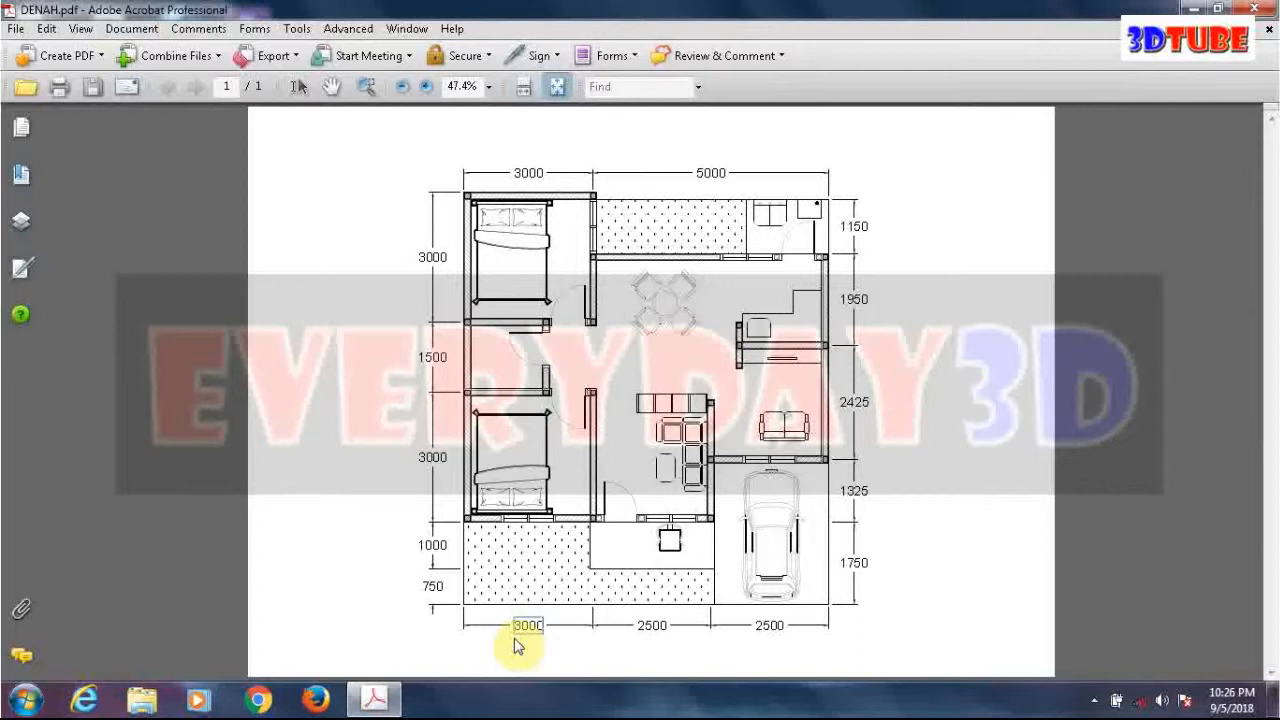
left_click(980, 192)
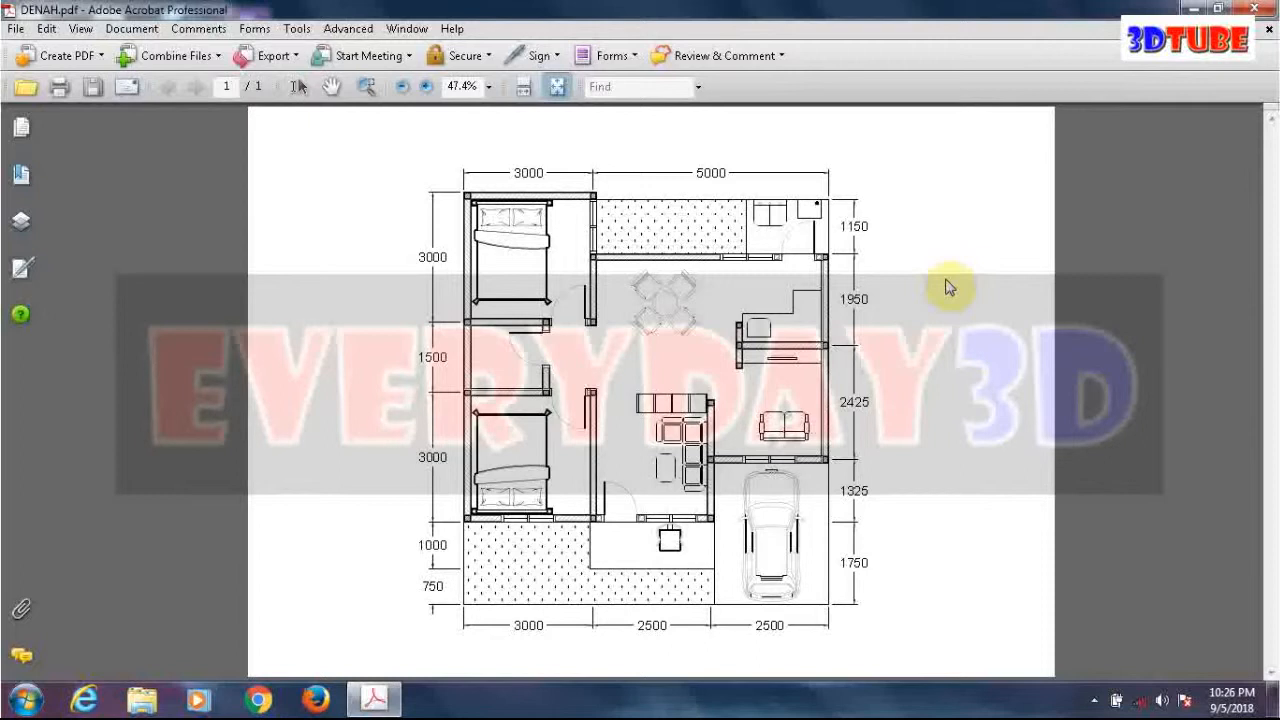
Set the vertical dimension beside the front half of the carport, just below the 2425 dimension, to 1575
left_click(858, 491)
left_click(850, 492)
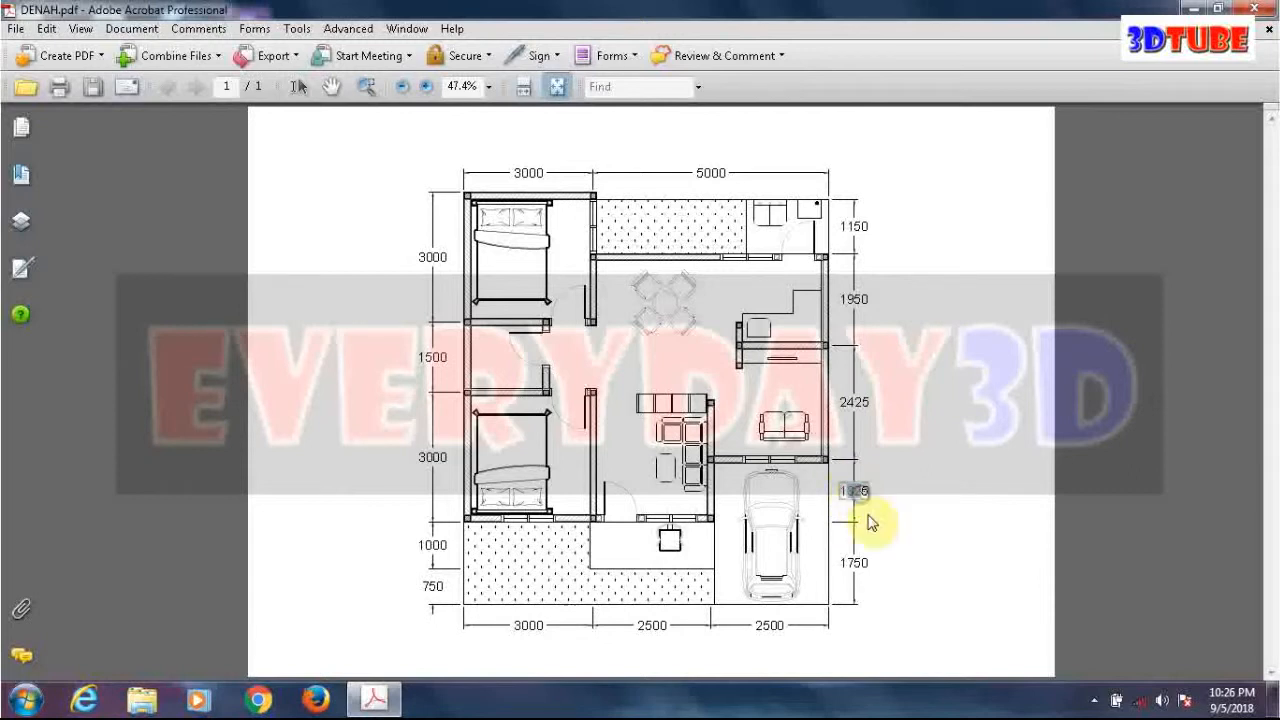
type("1575")
left_click(902, 472)
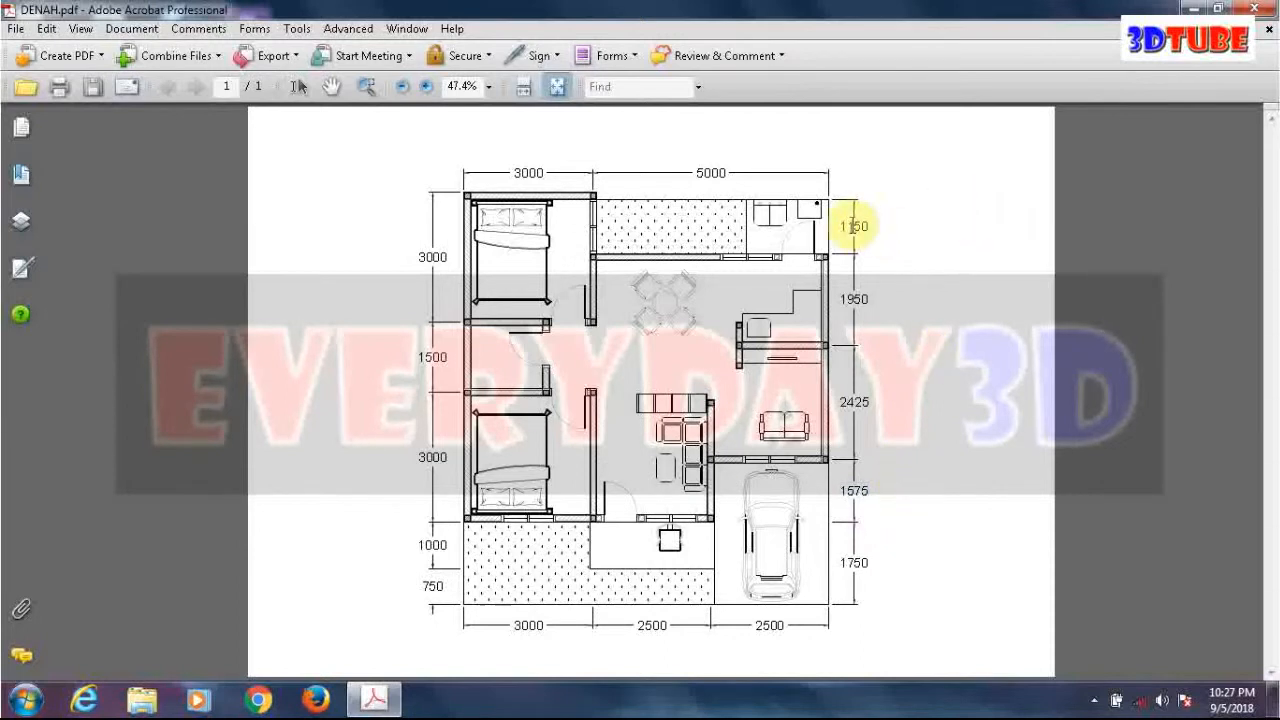
Set the uppermost vertical dimension beside the rear service area, above the 1950 dimension, to 1400
double_click(851, 226)
type("110")
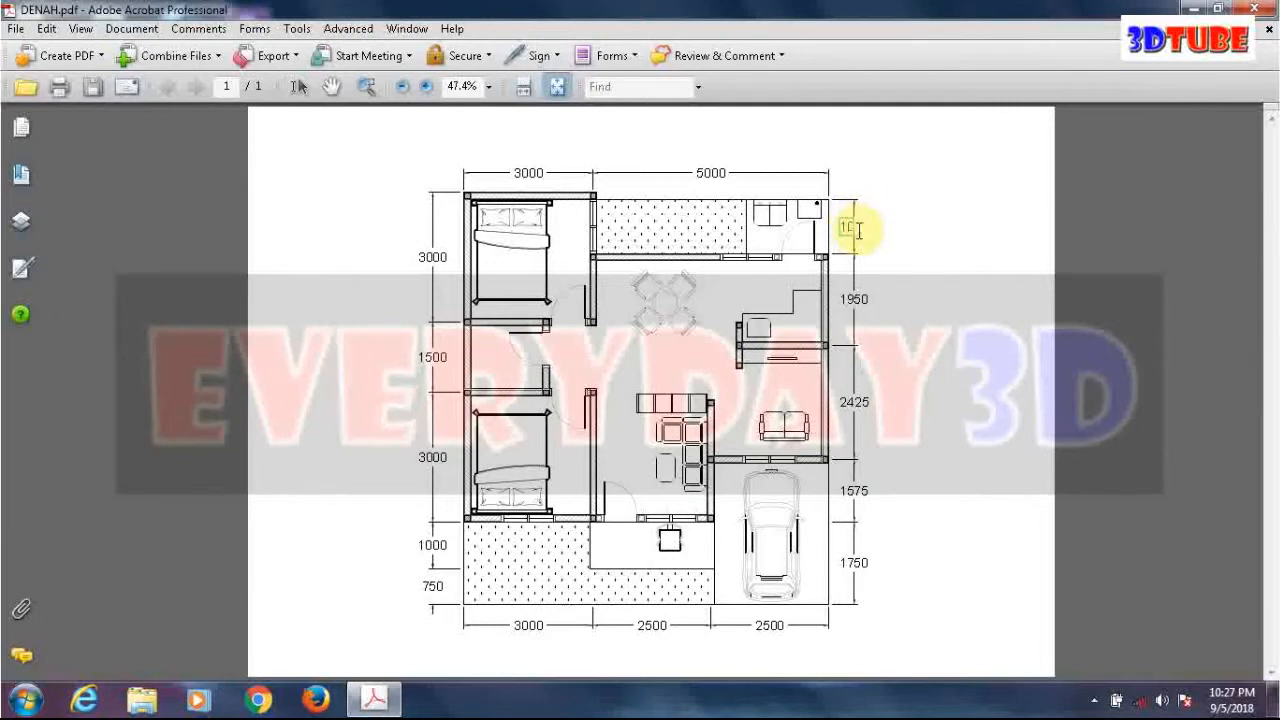
type("0")
left_click(908, 274)
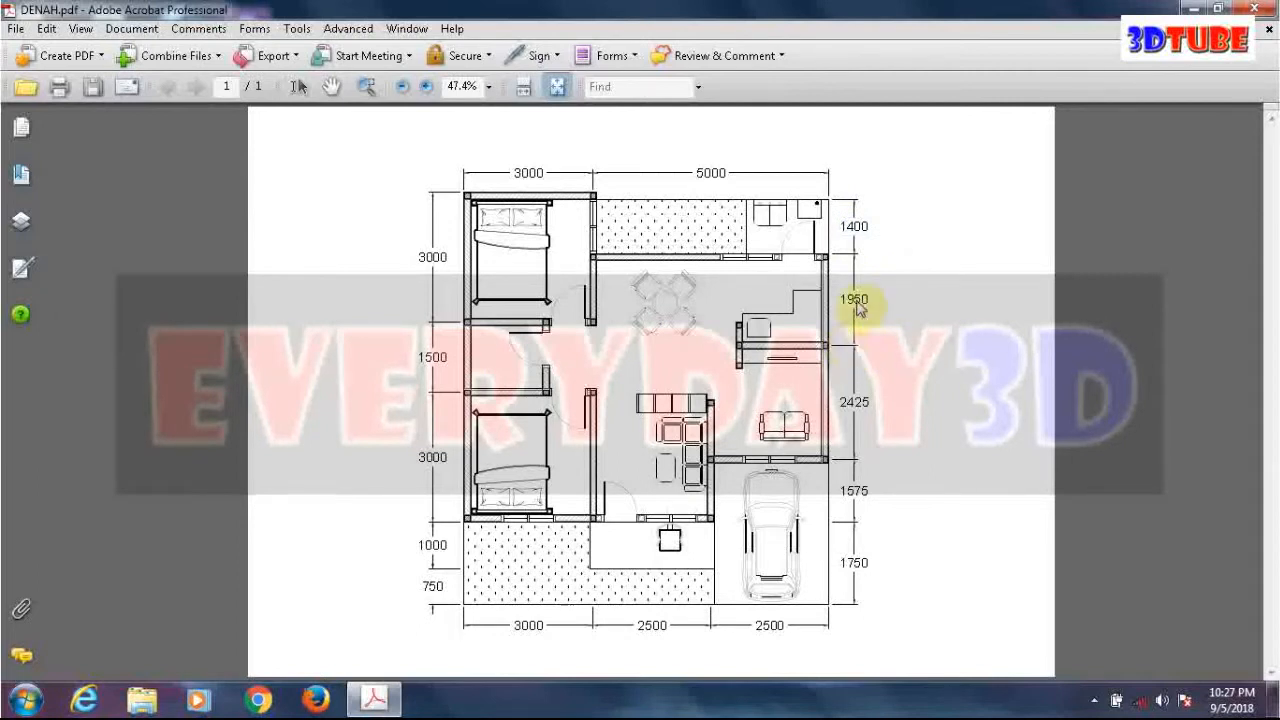
Switch to the Select tool and copy the 3000 dimension text above the upper bedroom
left_click(331, 86)
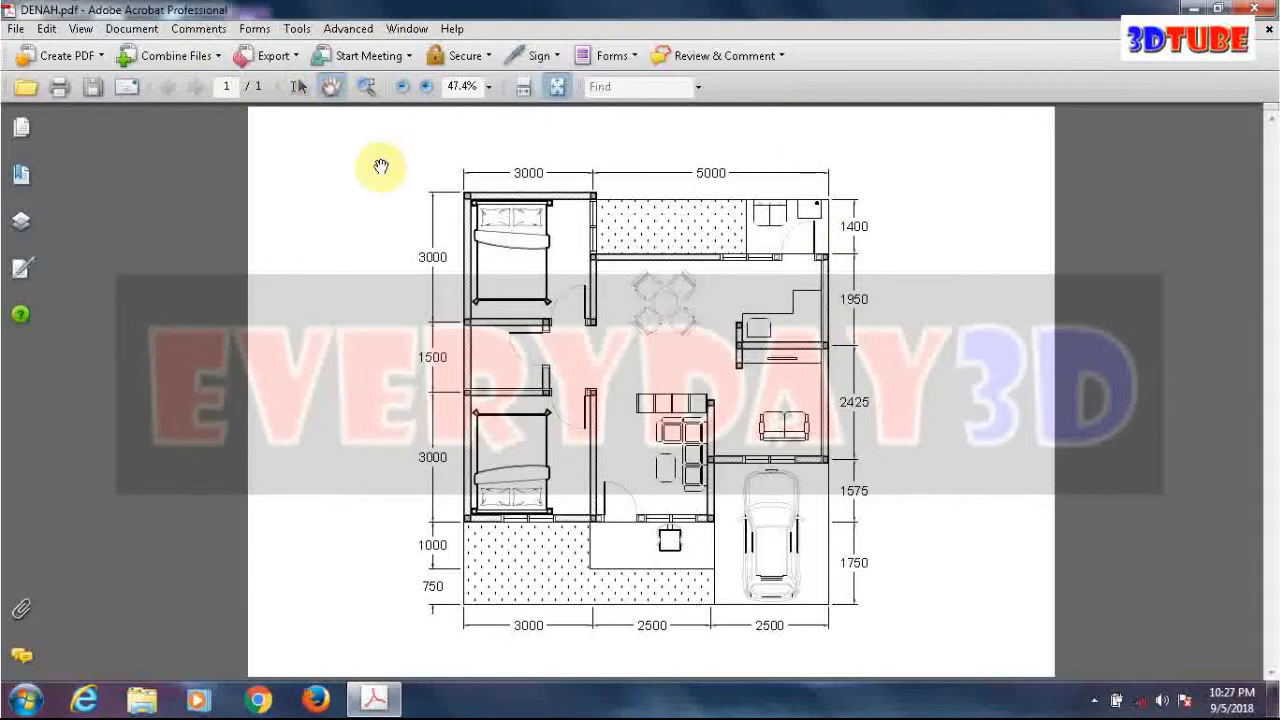
left_click(299, 86)
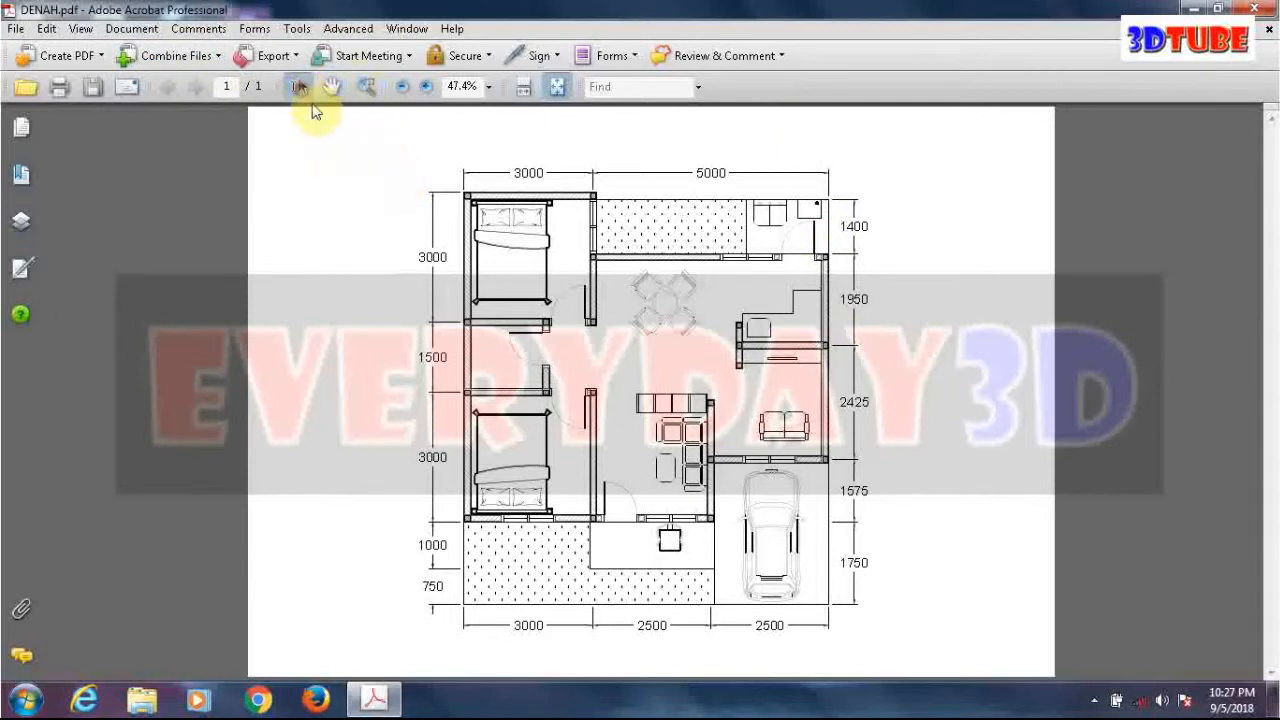
double_click(543, 174)
double_click(527, 173)
key("ctrl+c")
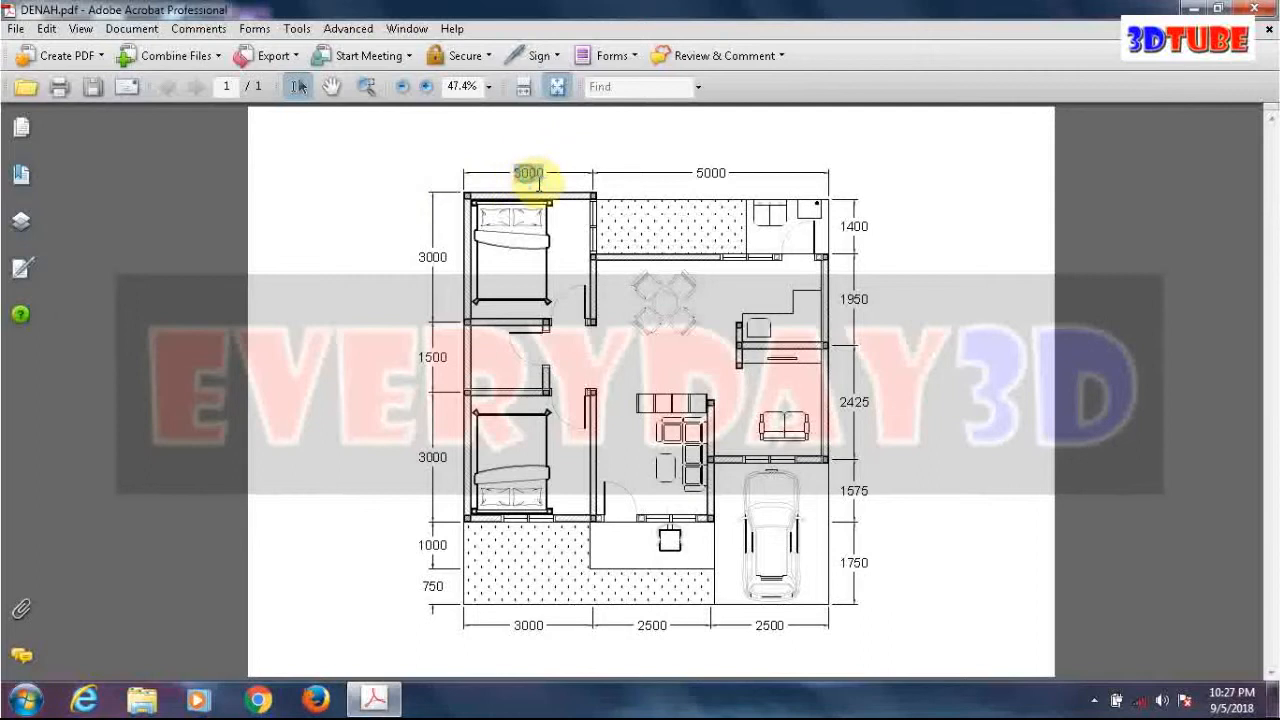
right_click(541, 180)
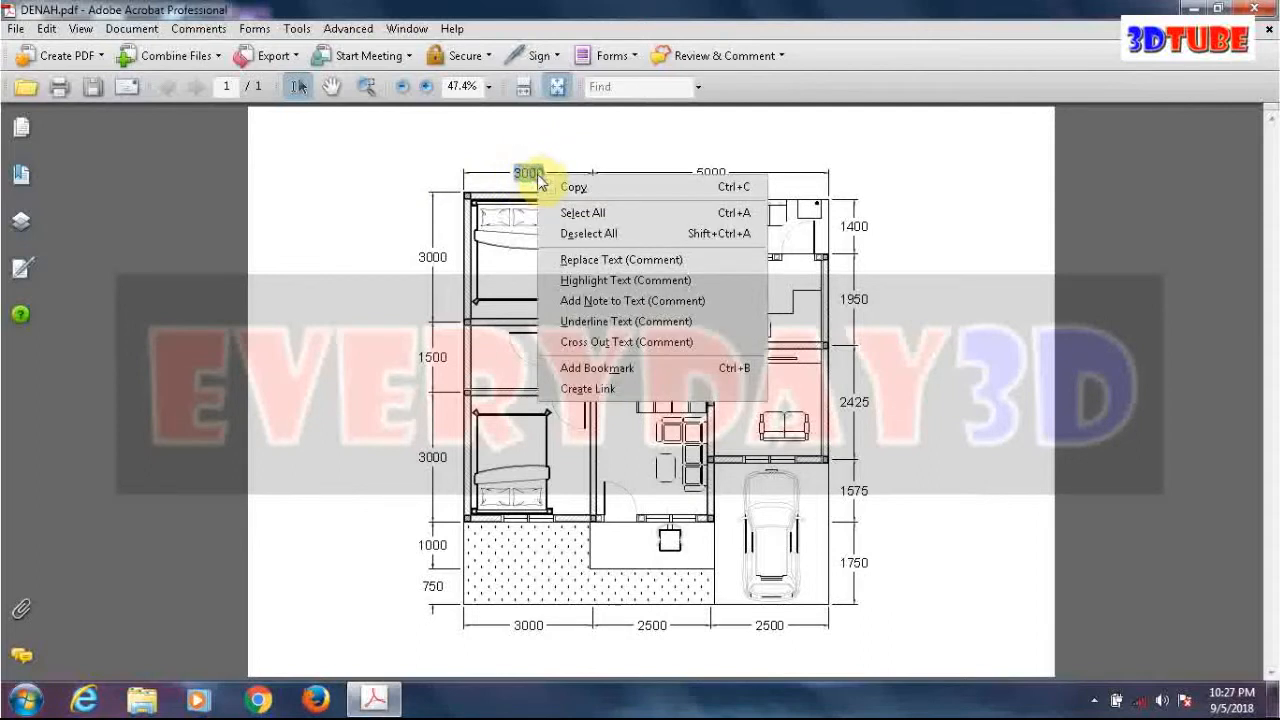
left_click(569, 188)
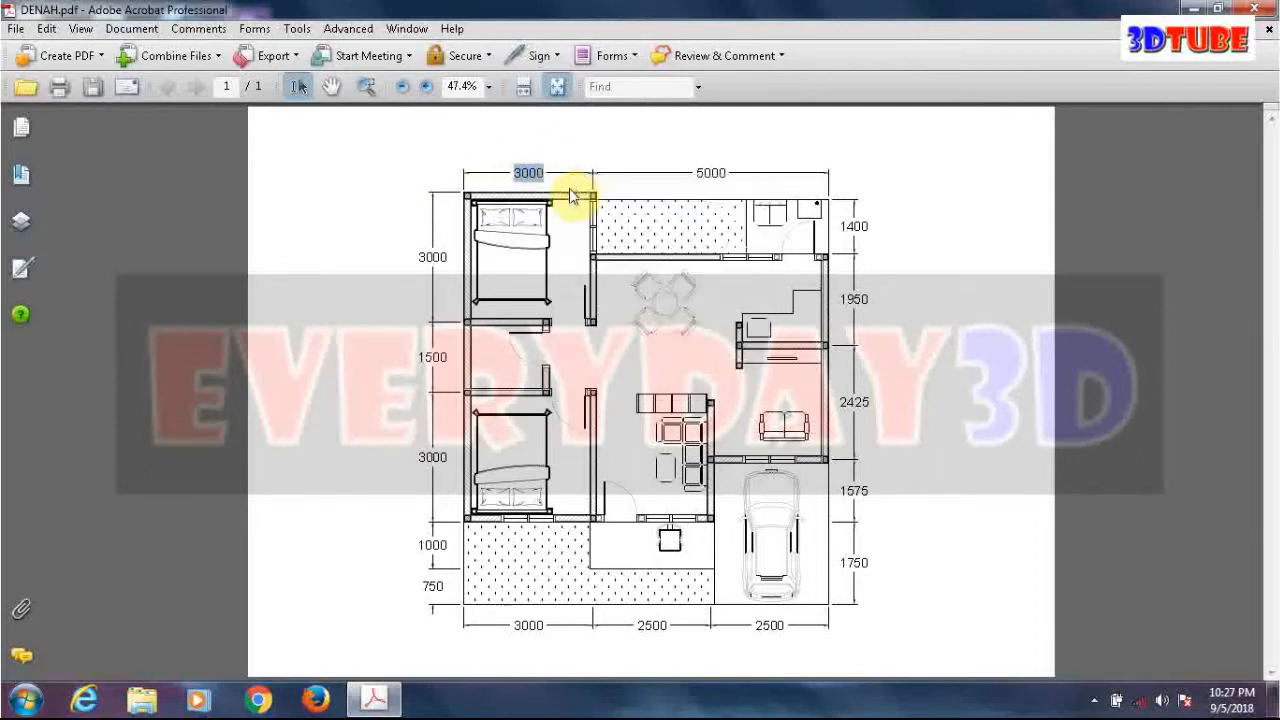
Paste the copied text onto the page as a text box and move it above the floor plan
left_click(976, 334)
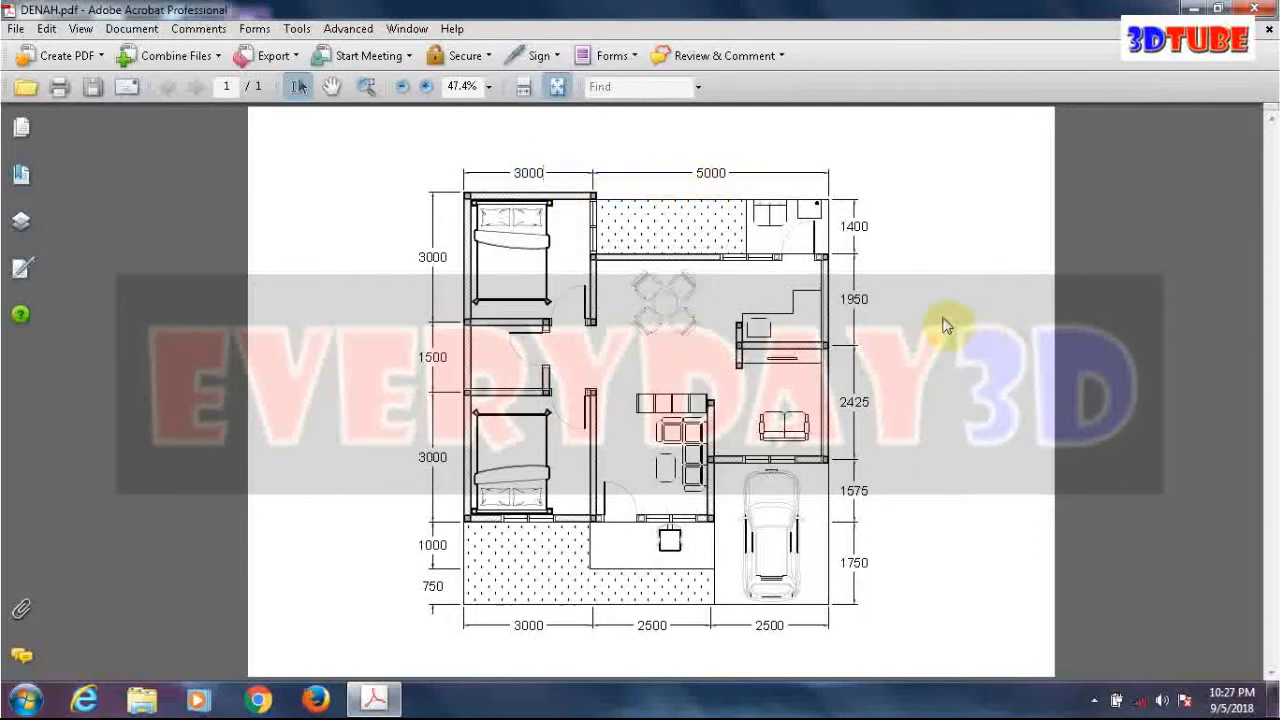
key("ctrl+v")
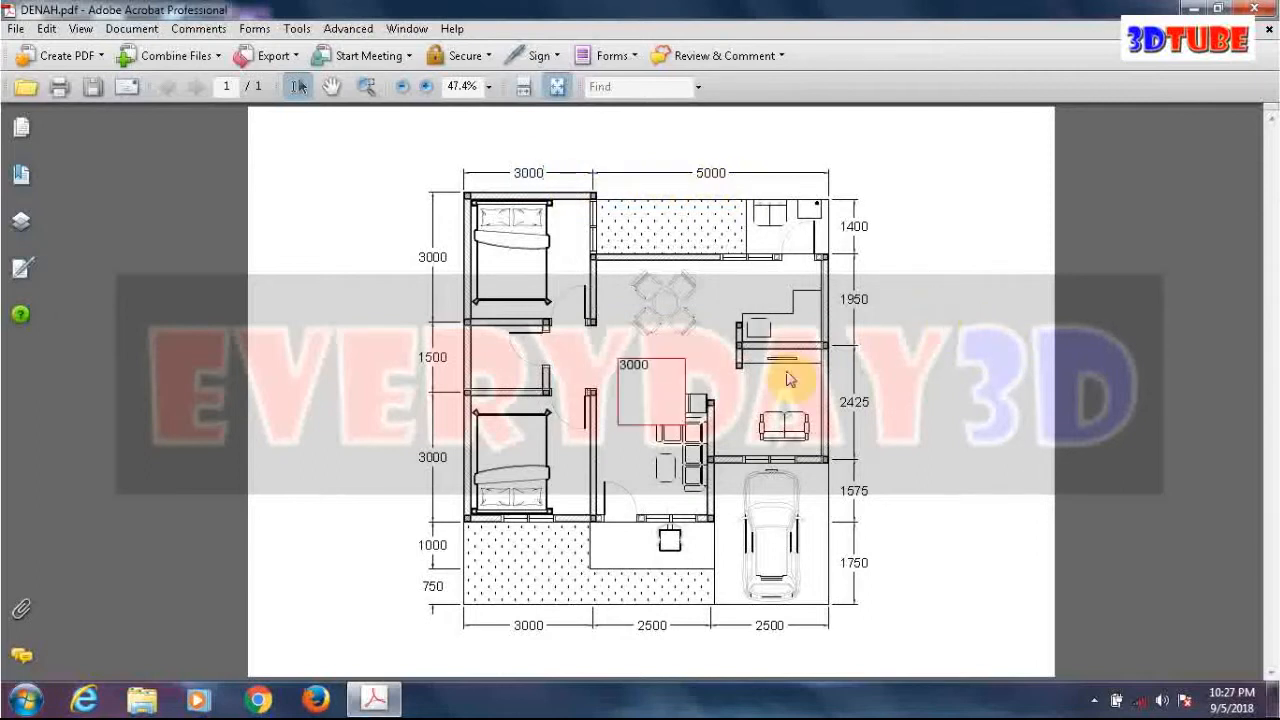
left_click(645, 372)
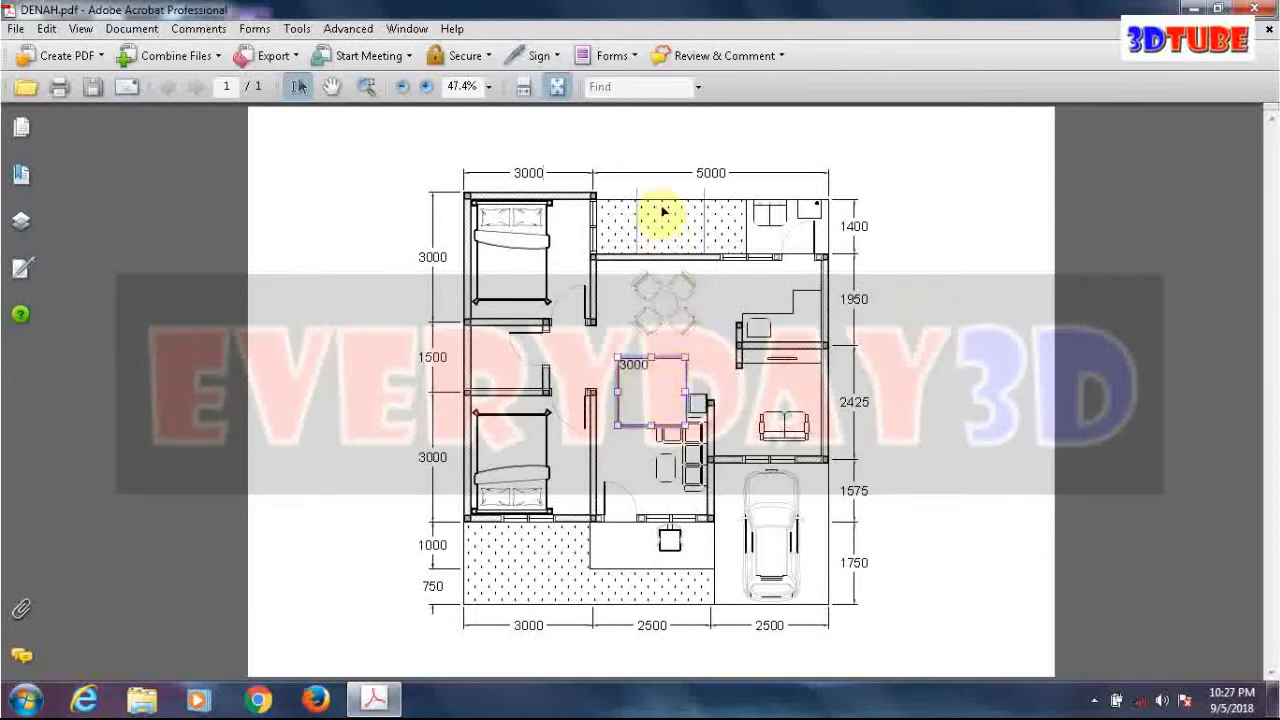
left_click_drag(663, 211, 644, 165)
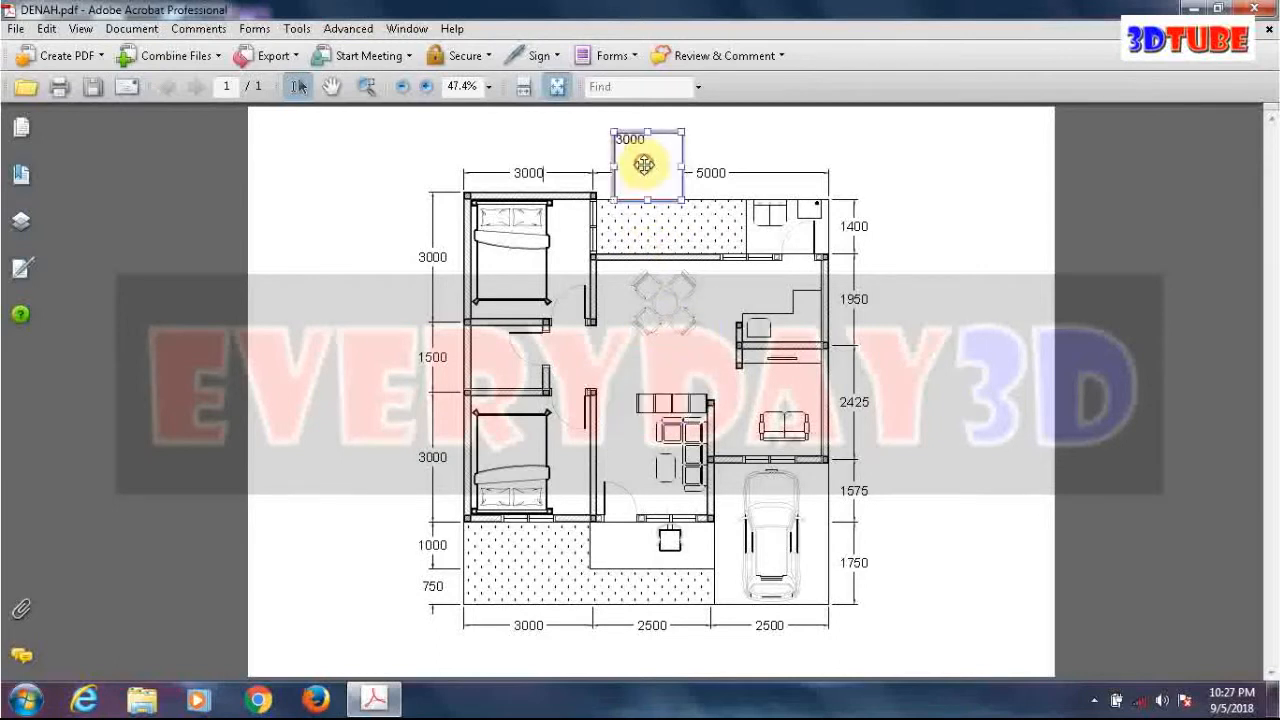
Replace the text in the pasted text box with FLOORPLAN
double_click(655, 143)
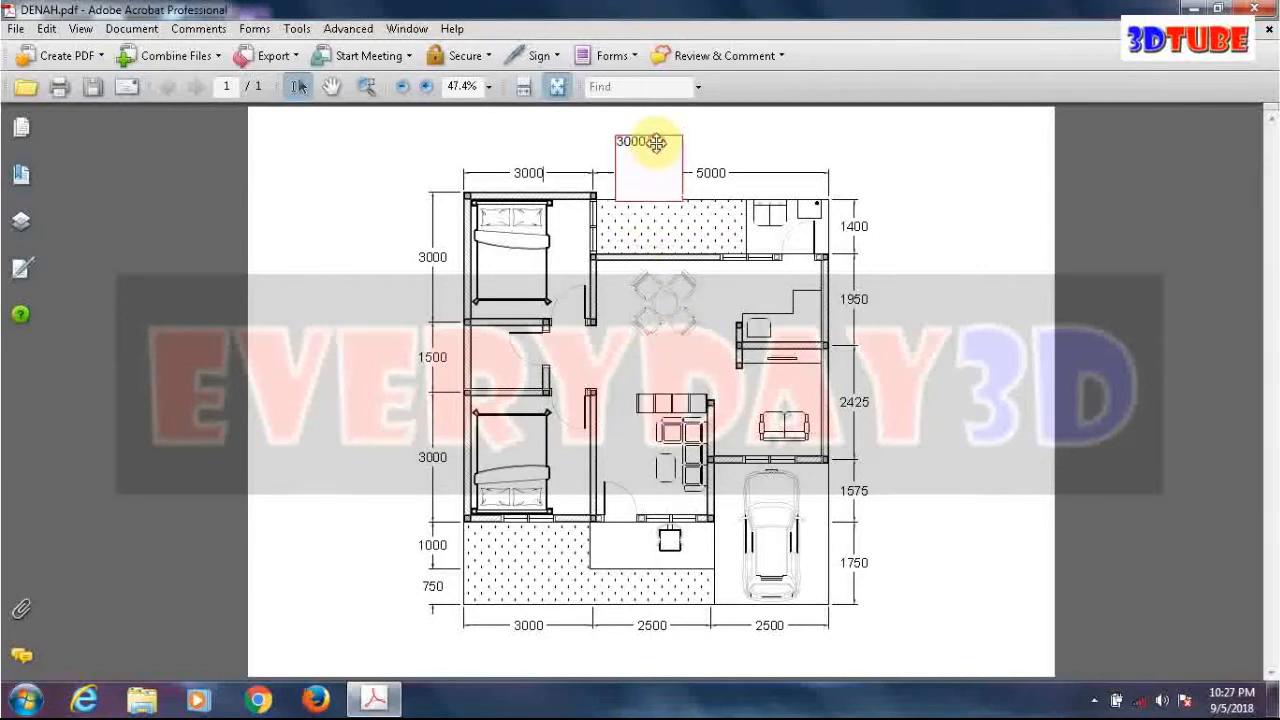
left_click_drag(655, 142, 612, 136)
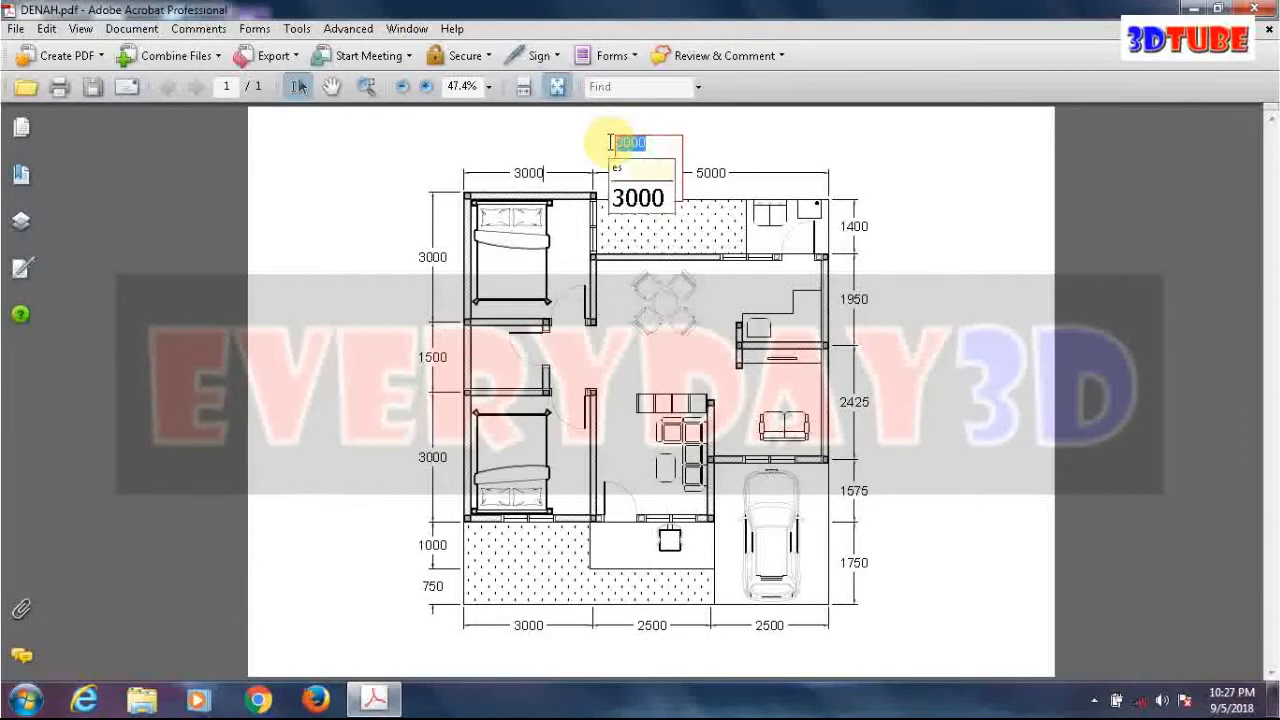
type("FLOORPLAN")
Resize the FLOORPLAN text box into a wider, shorter frame that sits above the 5000 dimension
left_click(676, 158)
left_click_drag(683, 166, 702, 170)
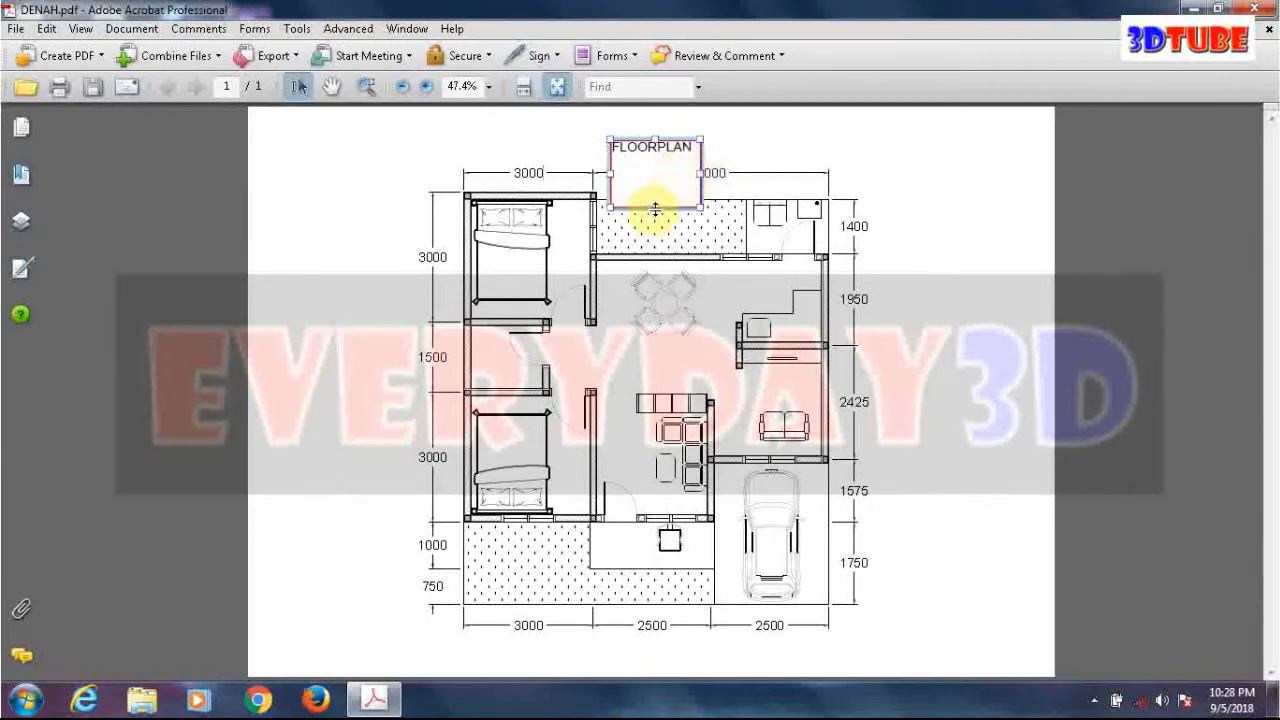
left_click_drag(655, 208, 717, 150)
mouse_move(609, 150)
left_mouse_down()
mouse_move(549, 150)
mouse_move(585, 149)
left_mouse_up()
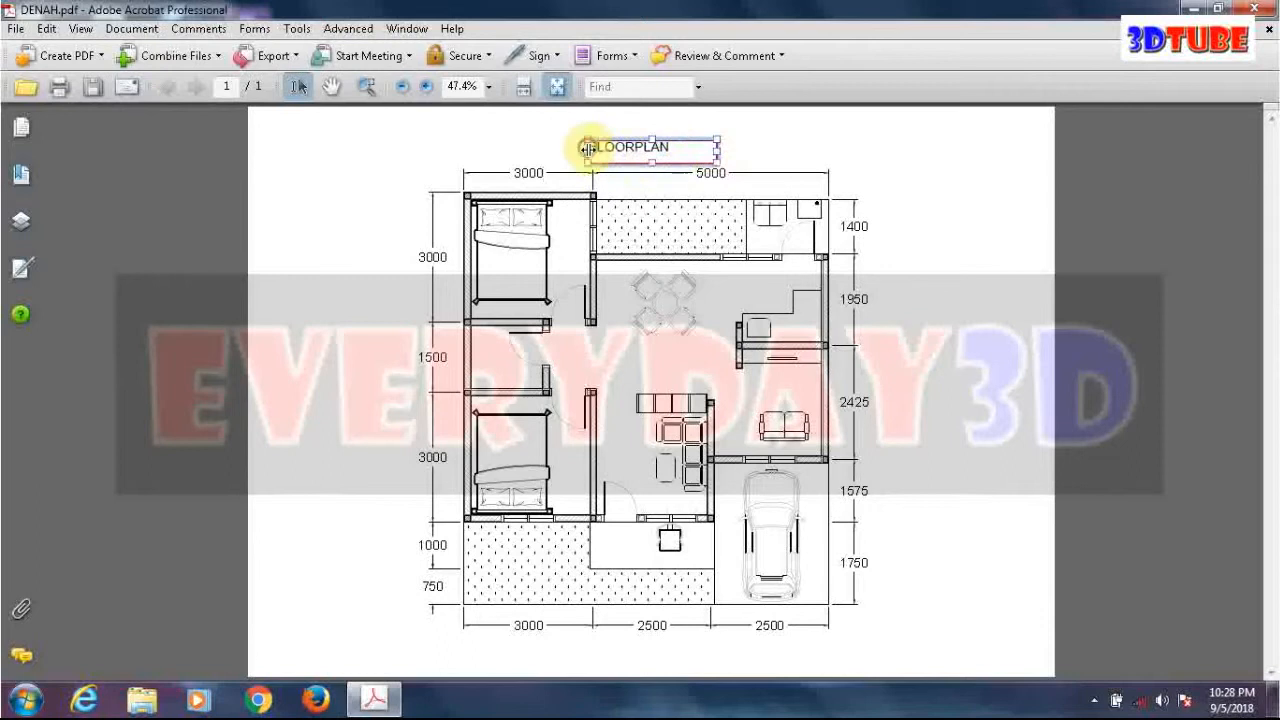
Change the border color of the FLOORPLAN text box to white in its properties and apply the change
right_click(674, 147)
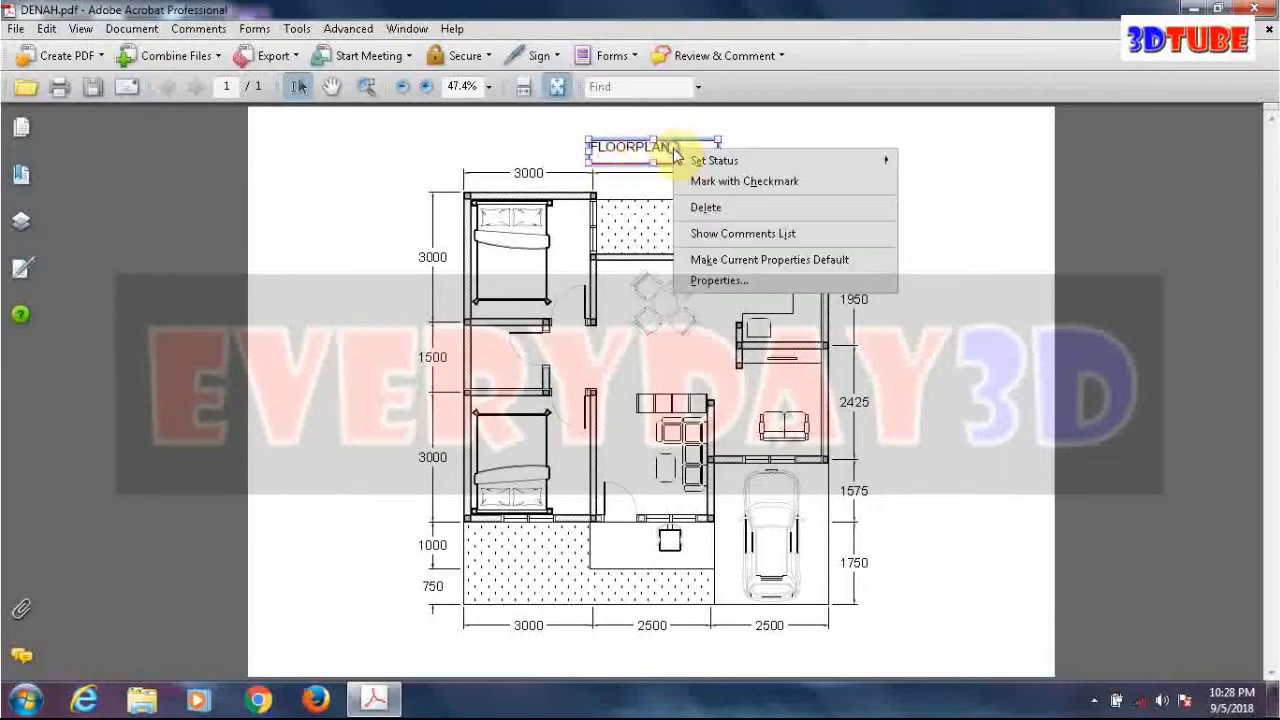
left_click(720, 280)
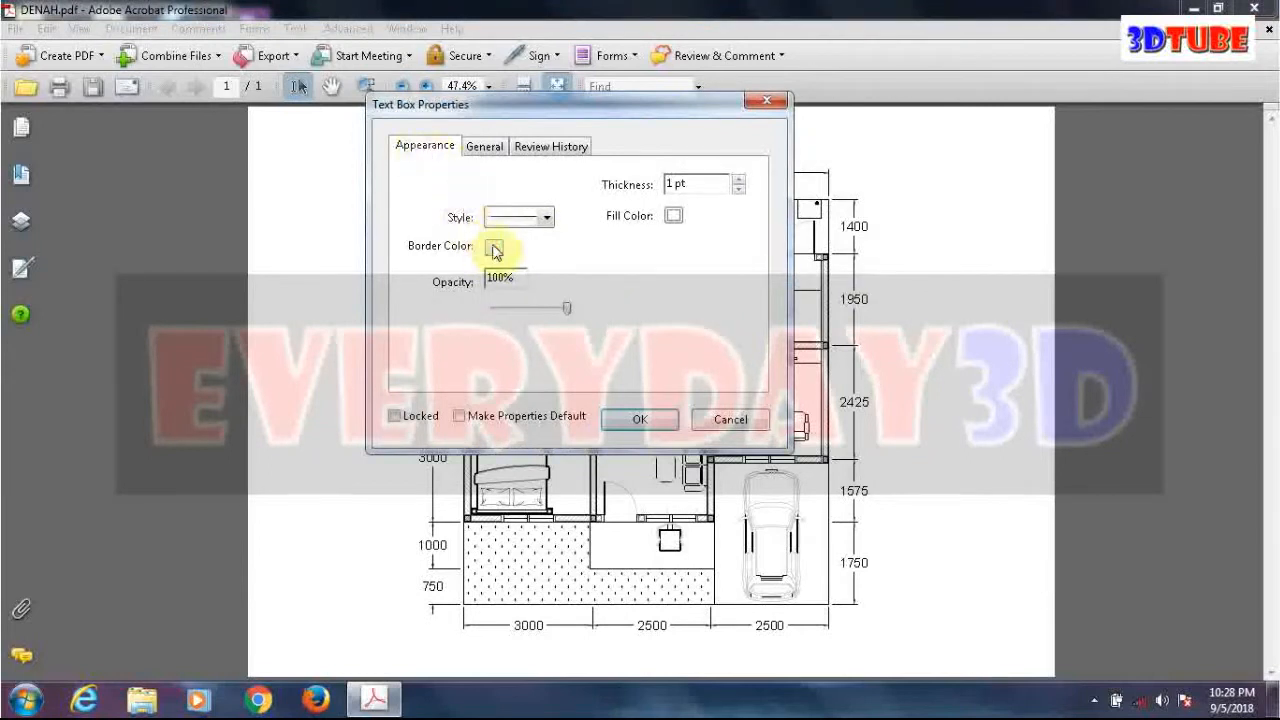
left_click(497, 250)
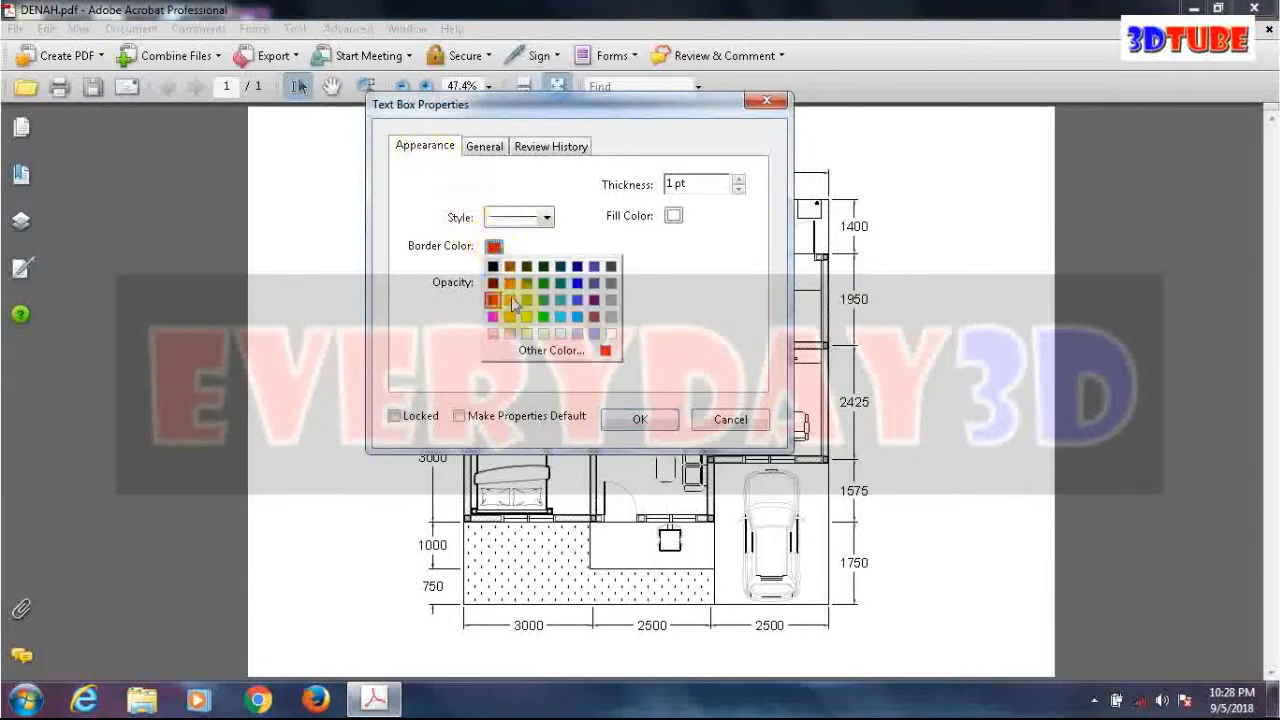
left_click(609, 334)
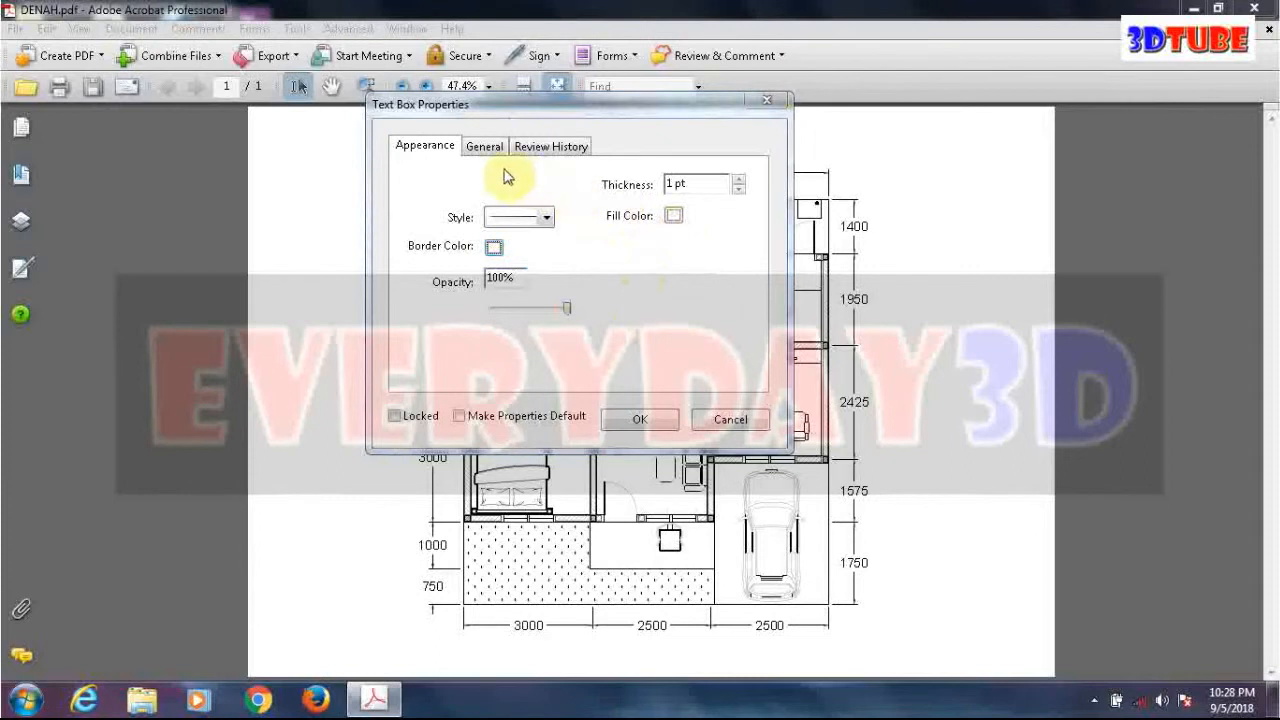
left_click(480, 146)
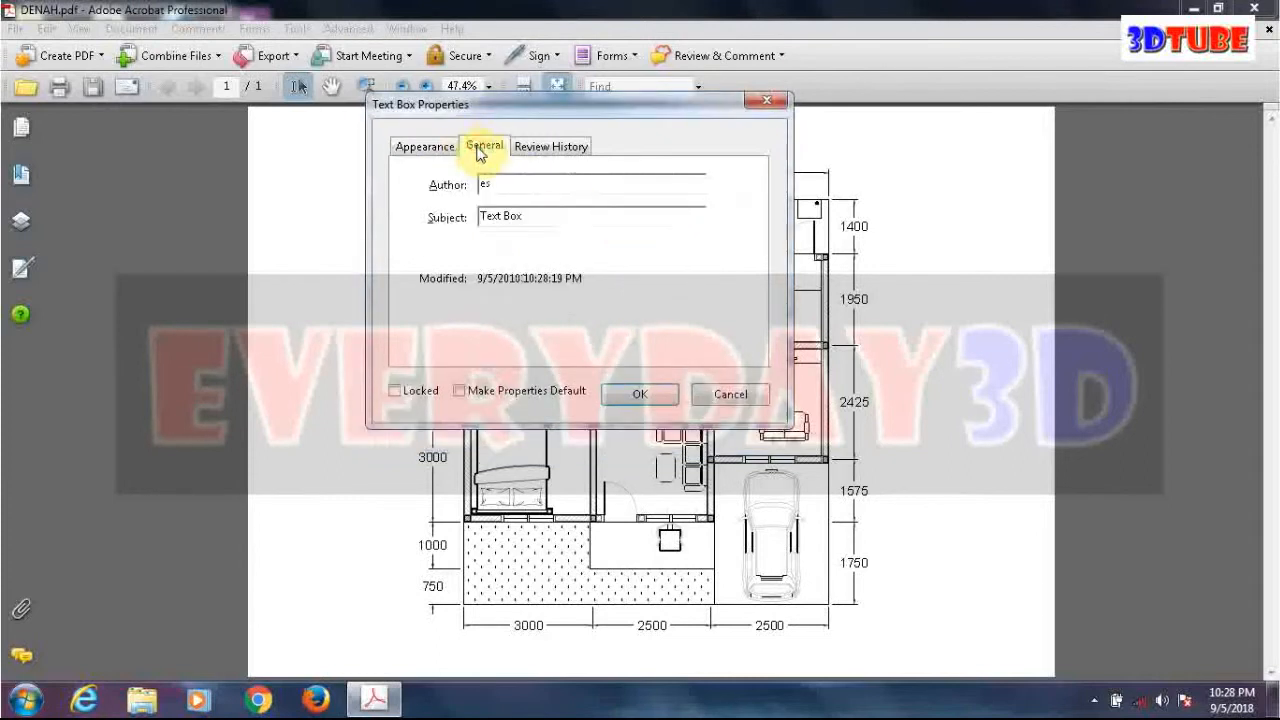
left_click(530, 140)
left_click(410, 148)
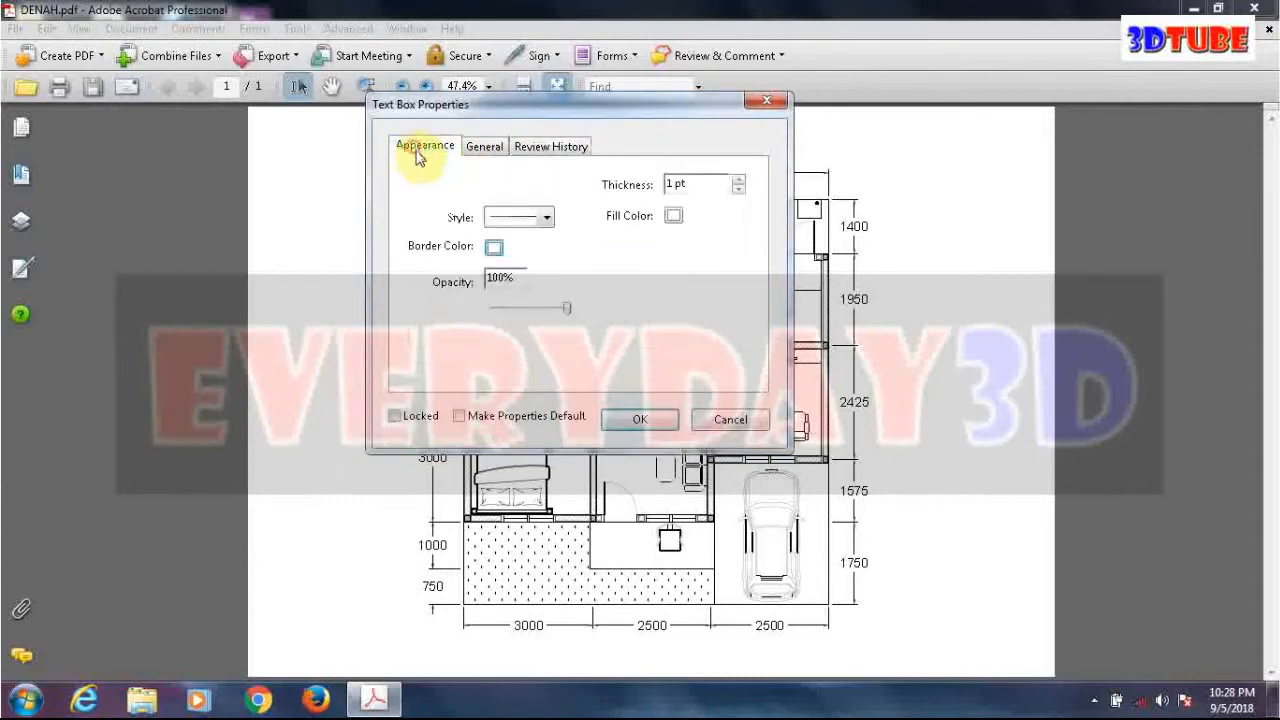
left_click(650, 424)
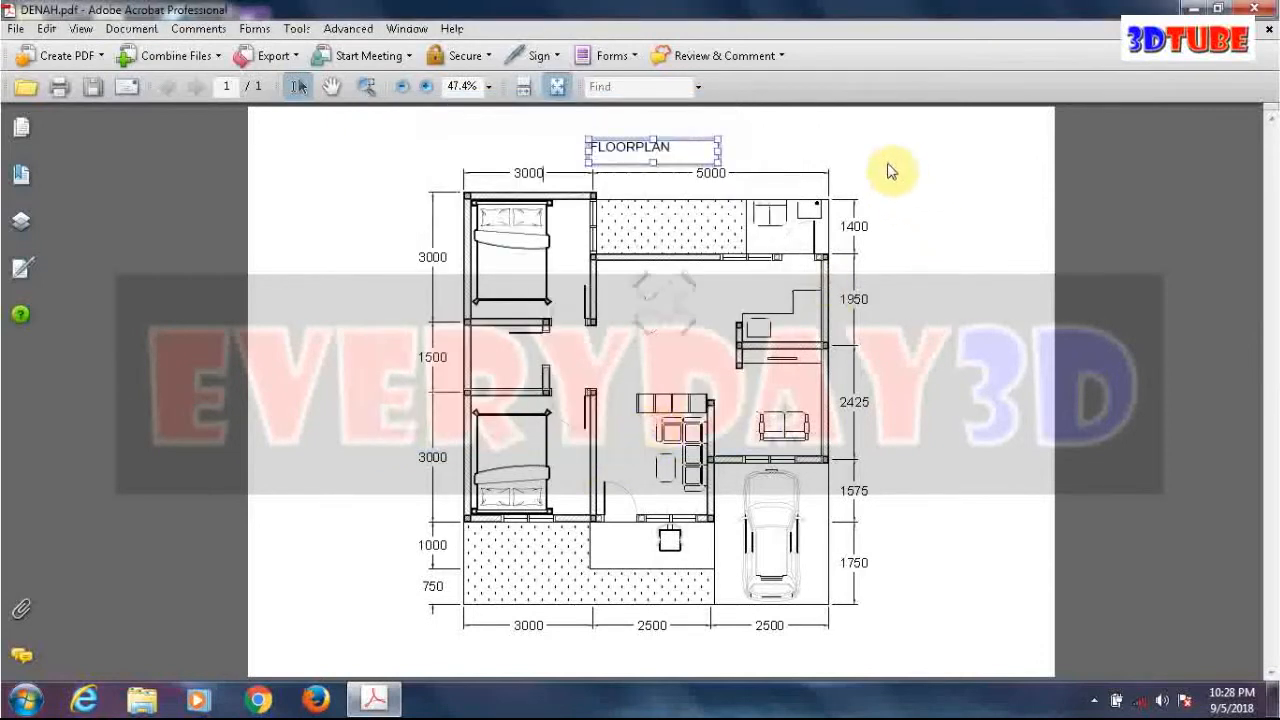
Shift the FLOORPLAN text box slightly to the right above the drawing and deselect it
left_click(659, 152)
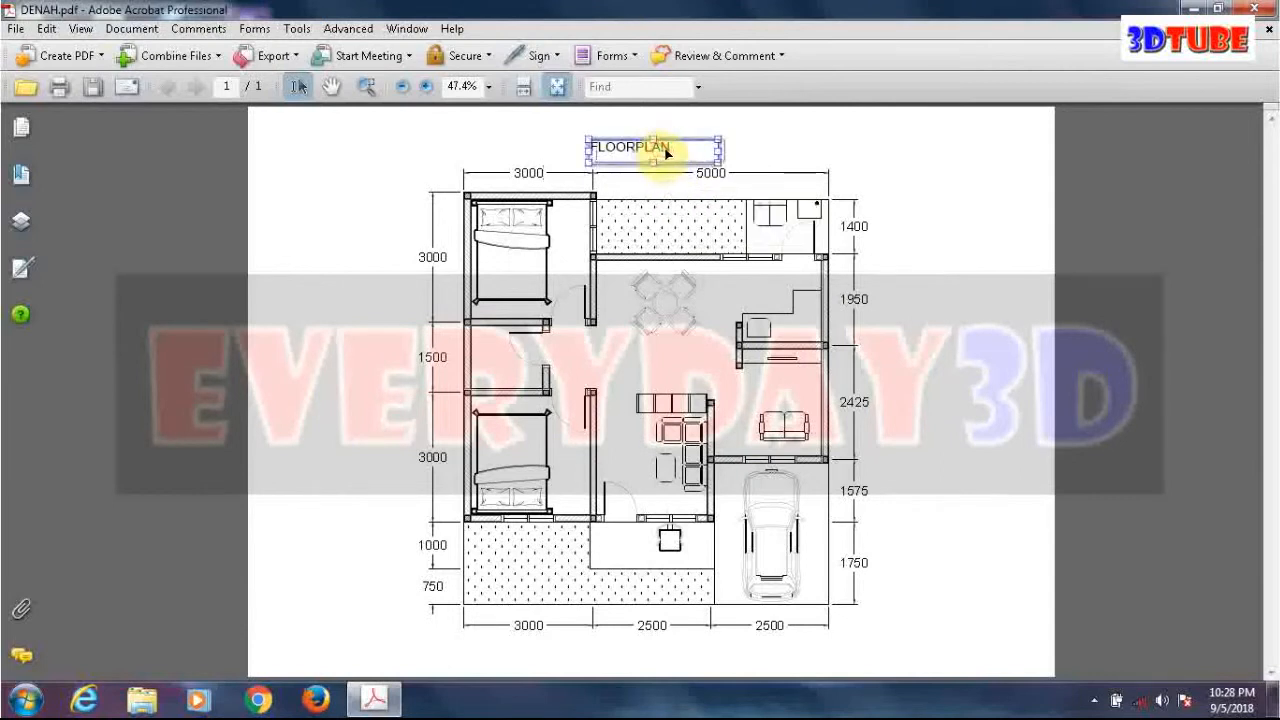
left_click(837, 185)
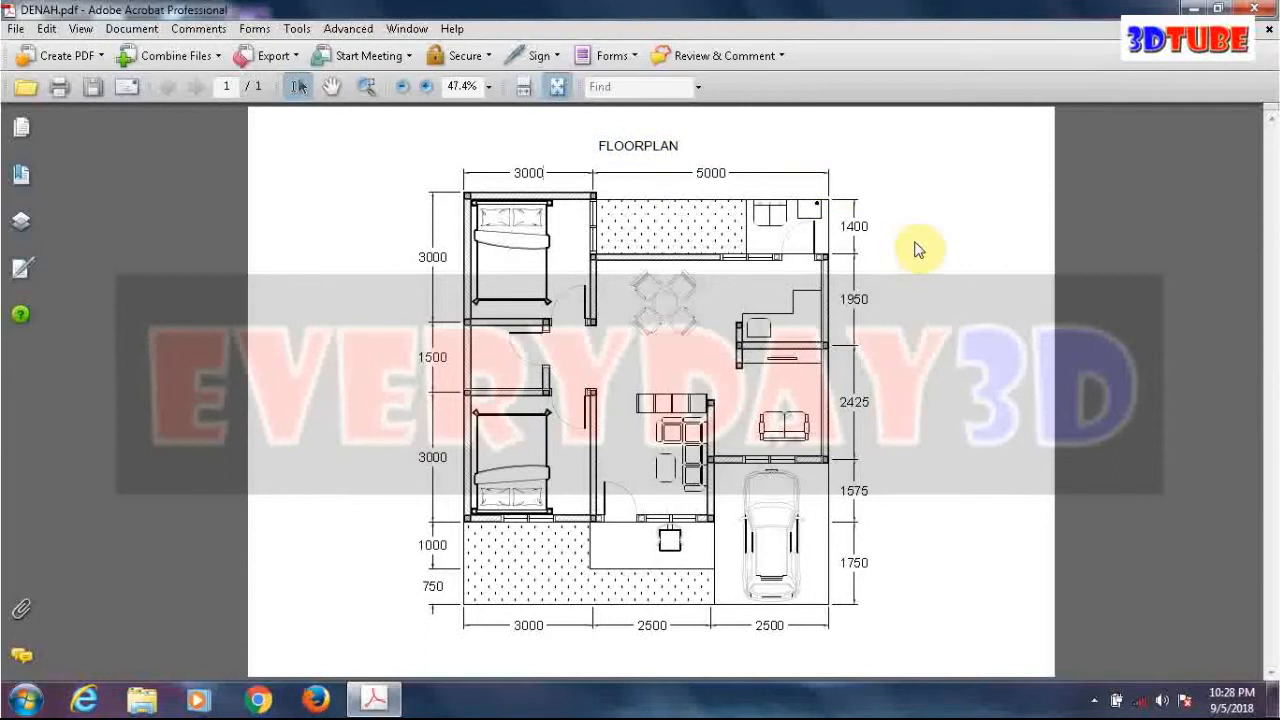
left_click(404, 139)
left_click(16, 28)
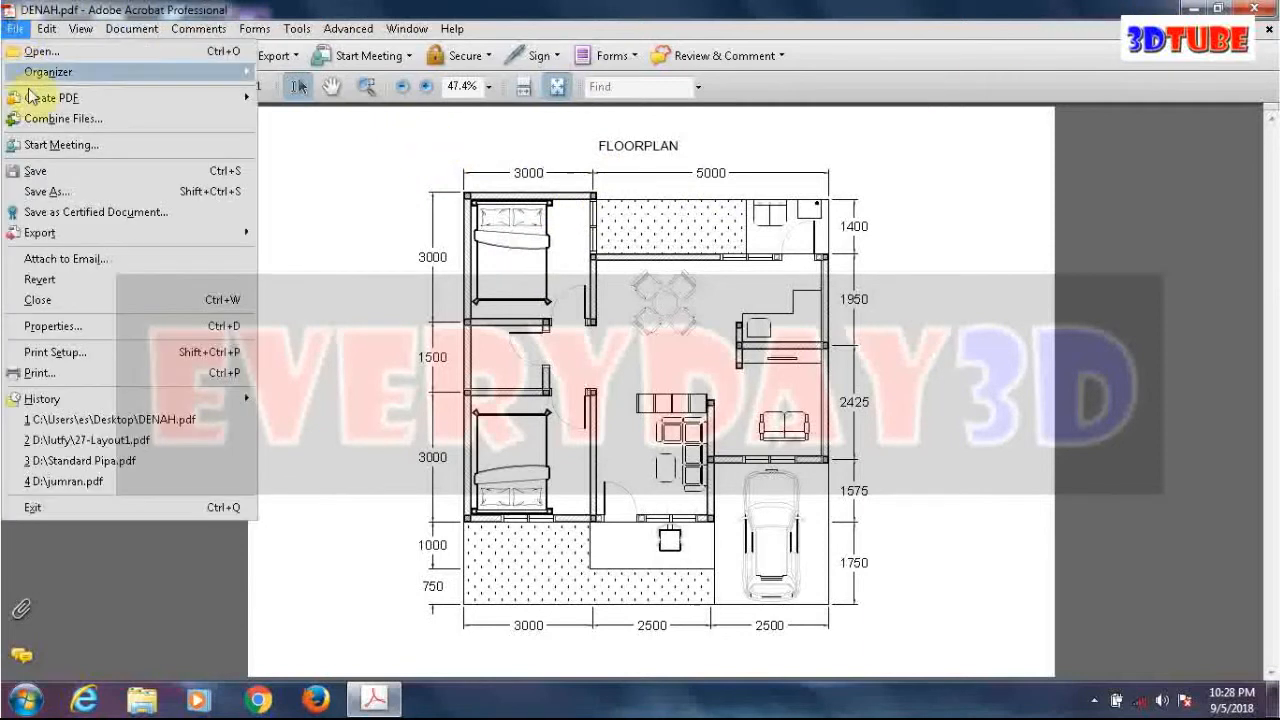
left_click(363, 177)
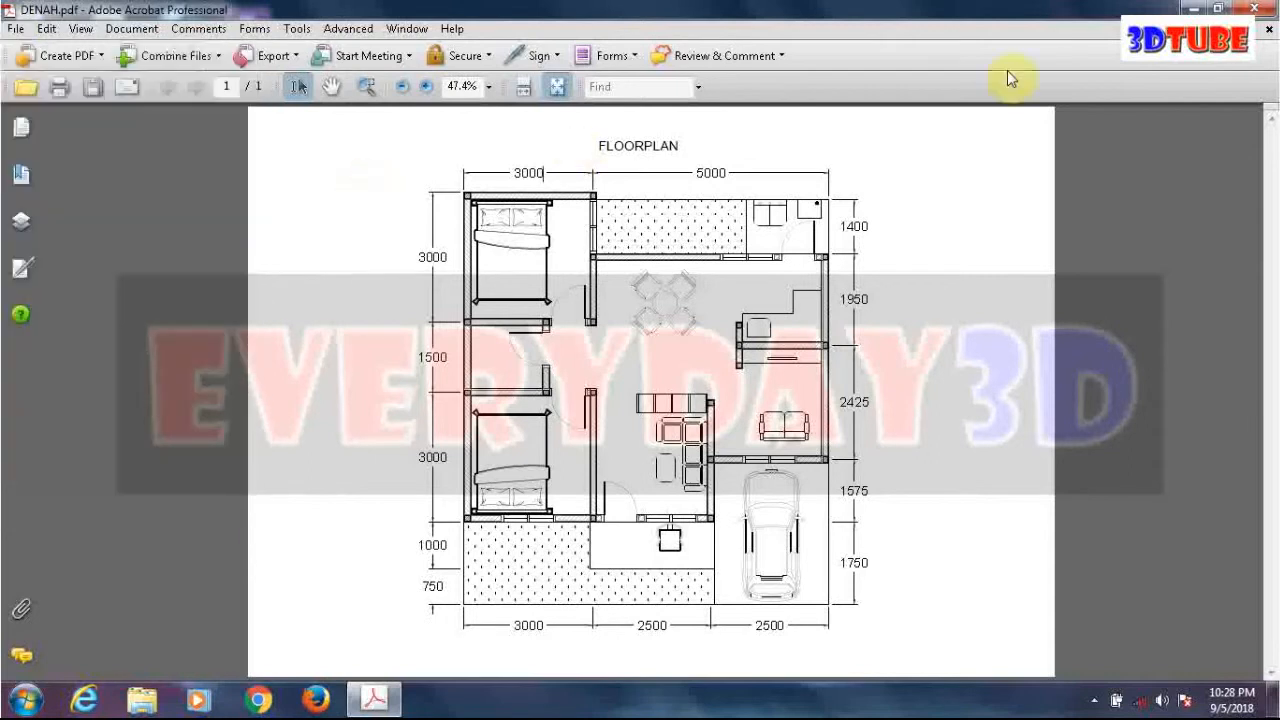
Close the DENAH.pdf window, dismissing the save prompt, and return to the desktop
left_click(1254, 9)
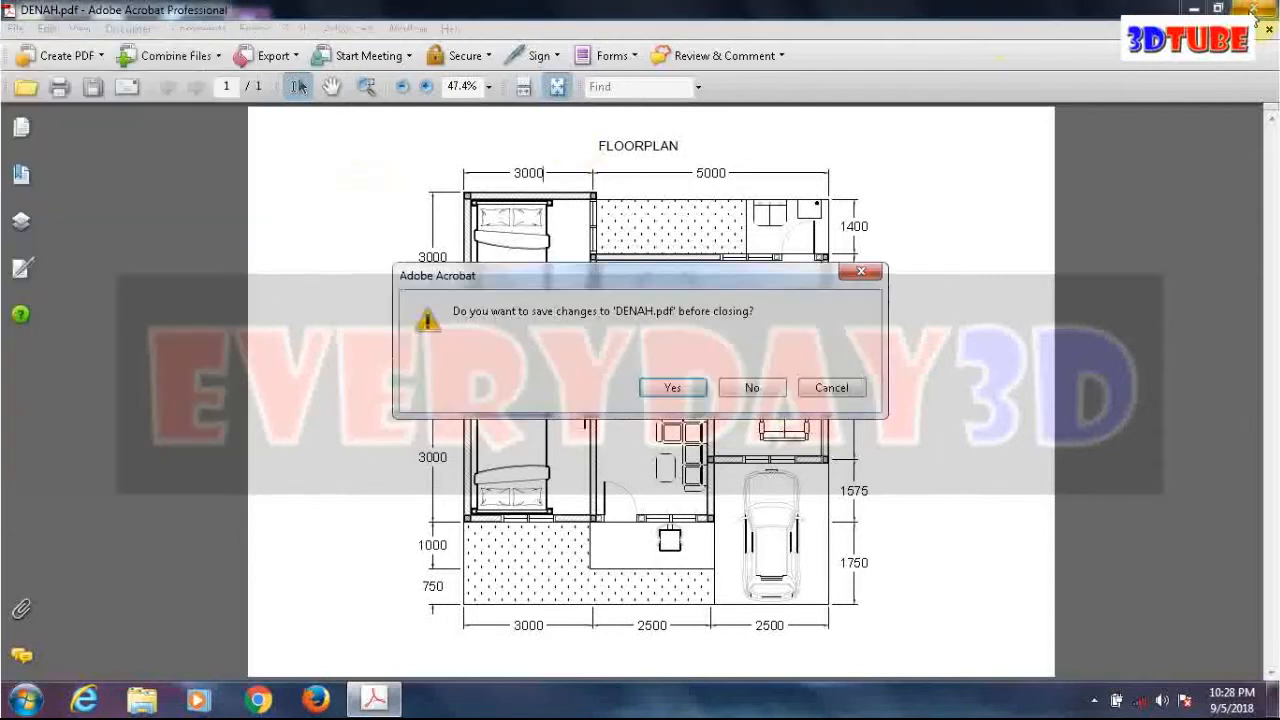
left_click(856, 278)
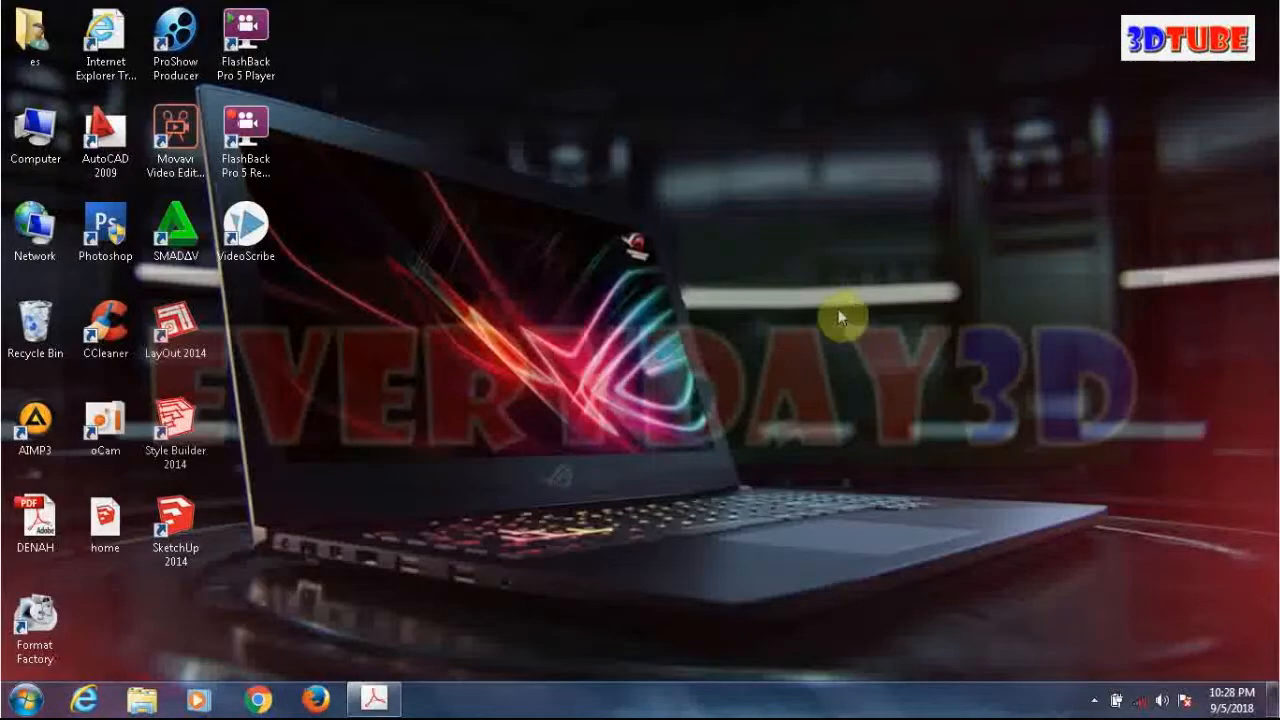